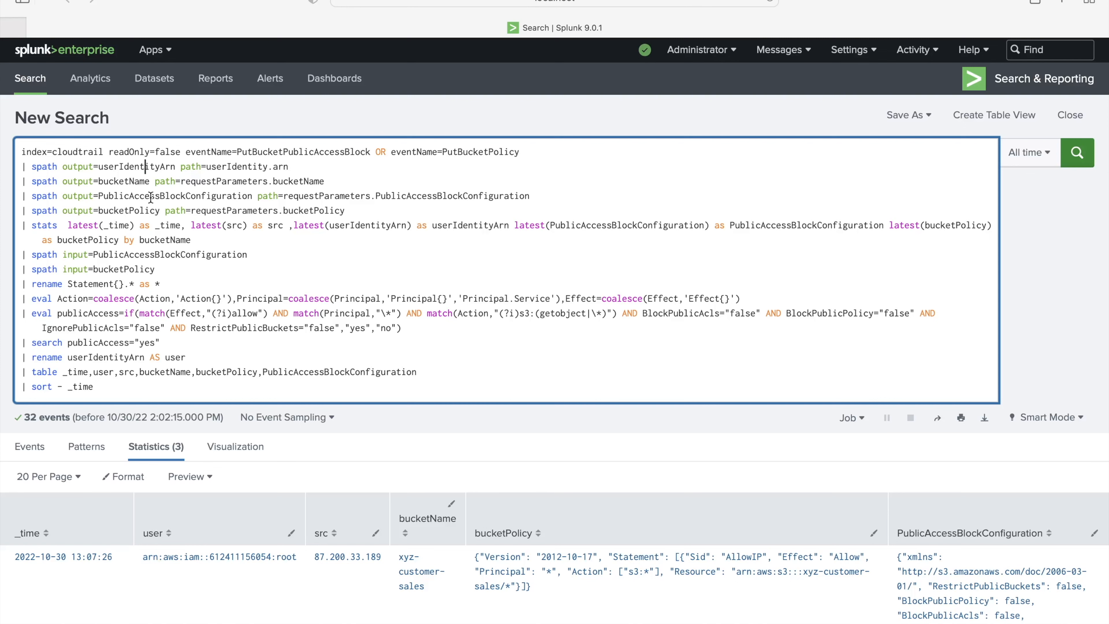
scroll(332, 172, "down", 1)
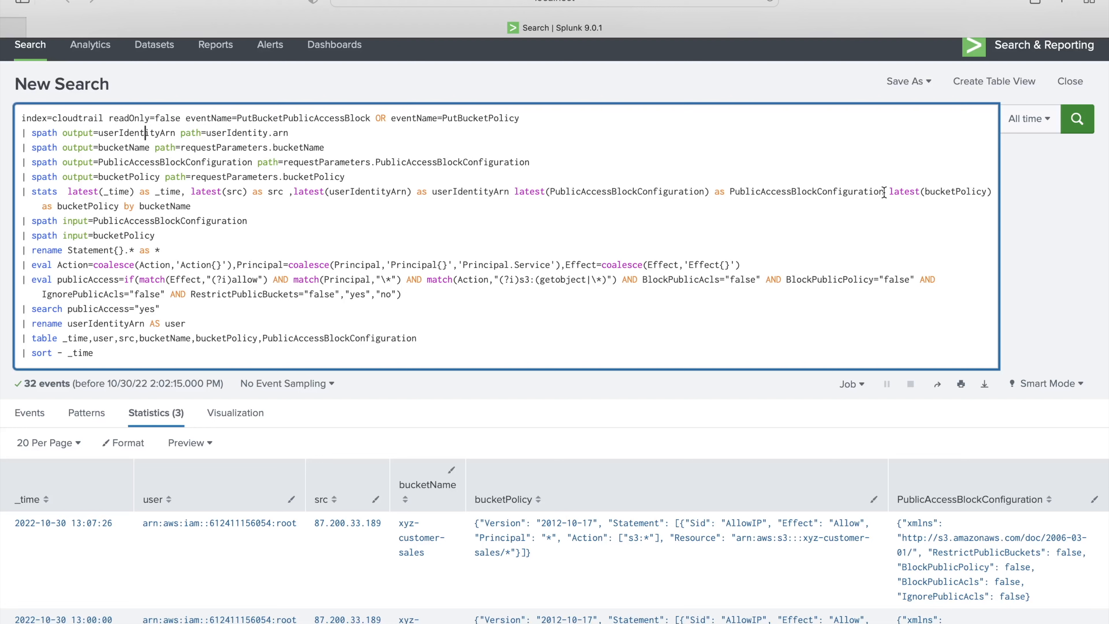
double_click(166, 205)
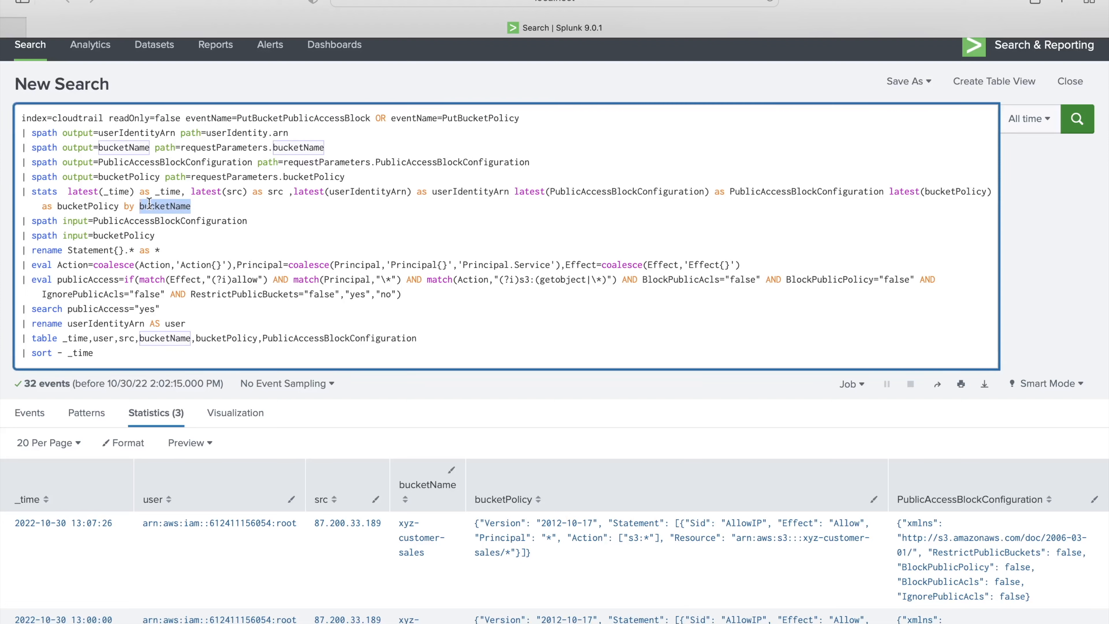
left_click(167, 205)
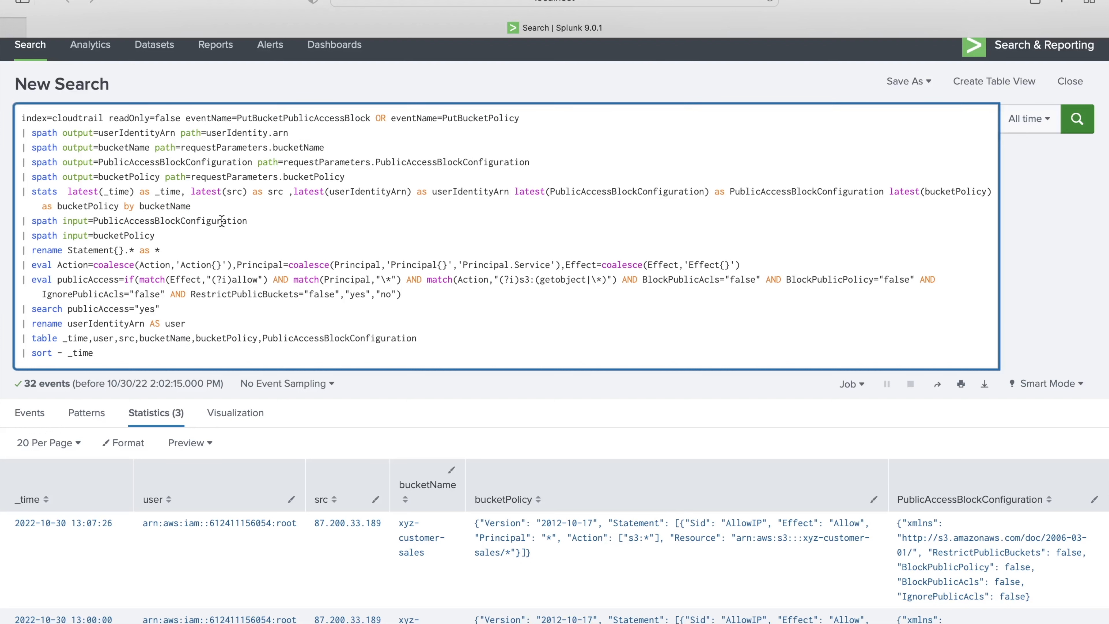
left_click(151, 221)
left_click(166, 208)
double_click(151, 221)
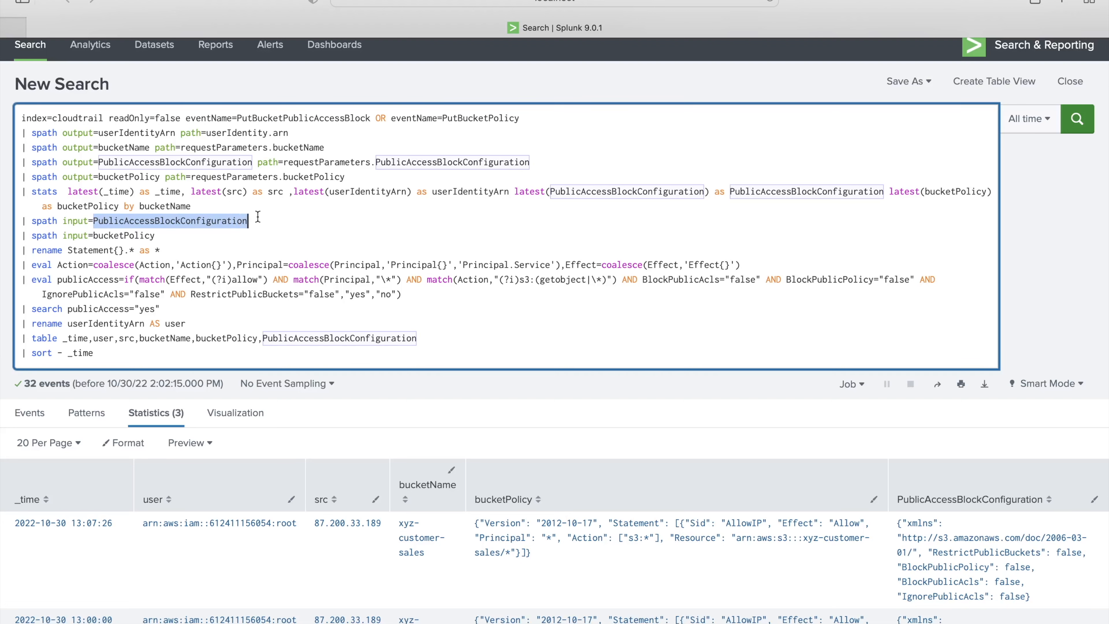
left_click_drag(22, 239, 121, 353)
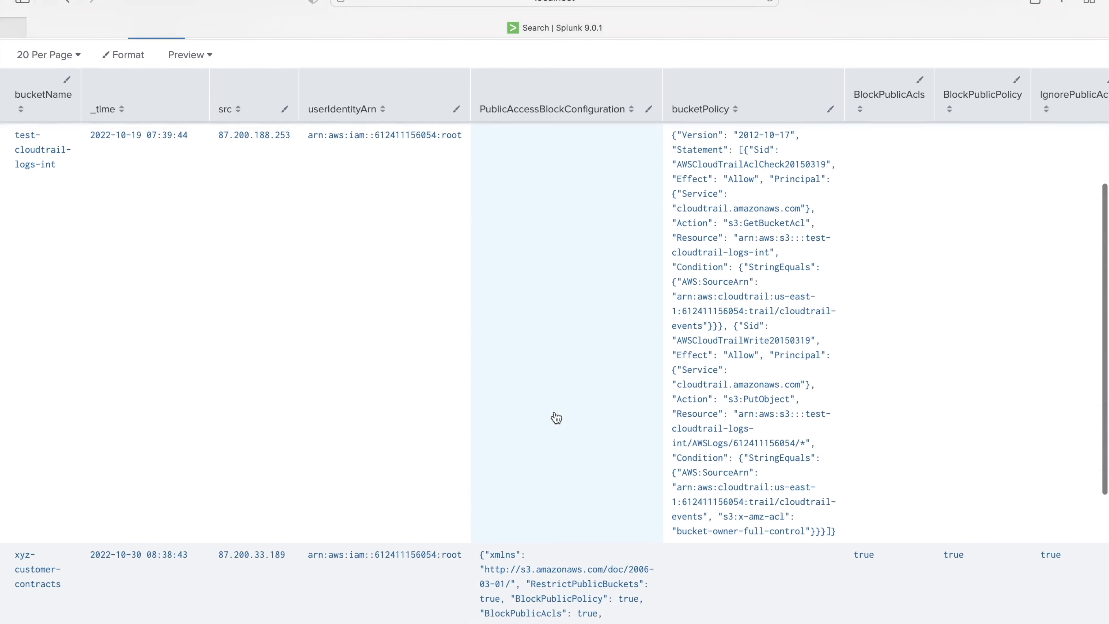
- Review the four block settings: all true for xyz-customer-contracts, all false for xyz-customer-details
scroll(558, 416, "up", 2)
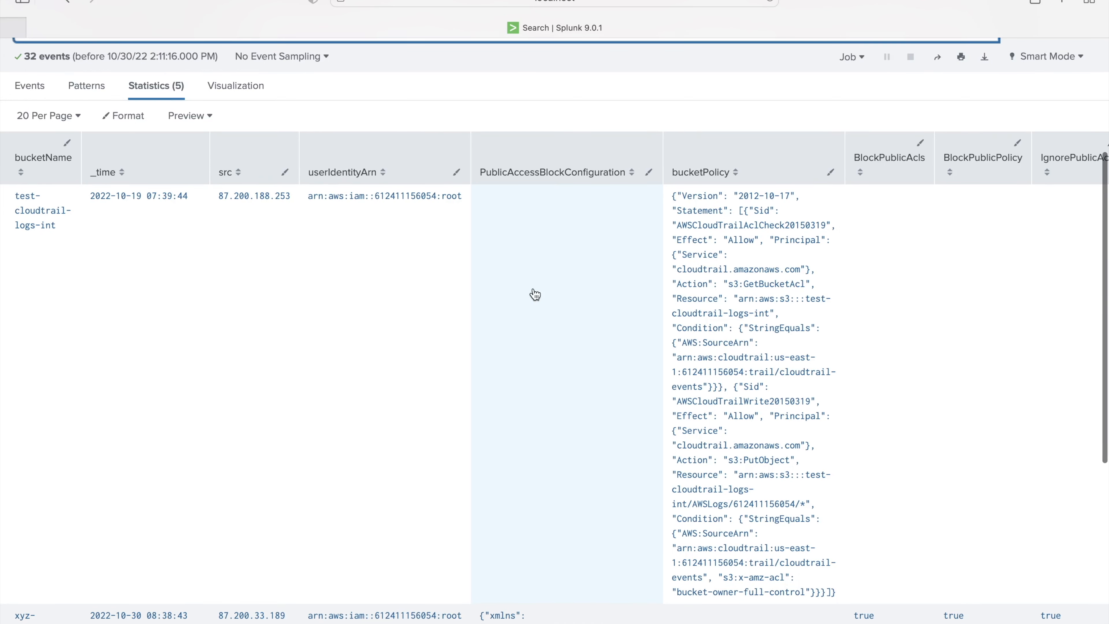
scroll(534, 292, "down", 2)
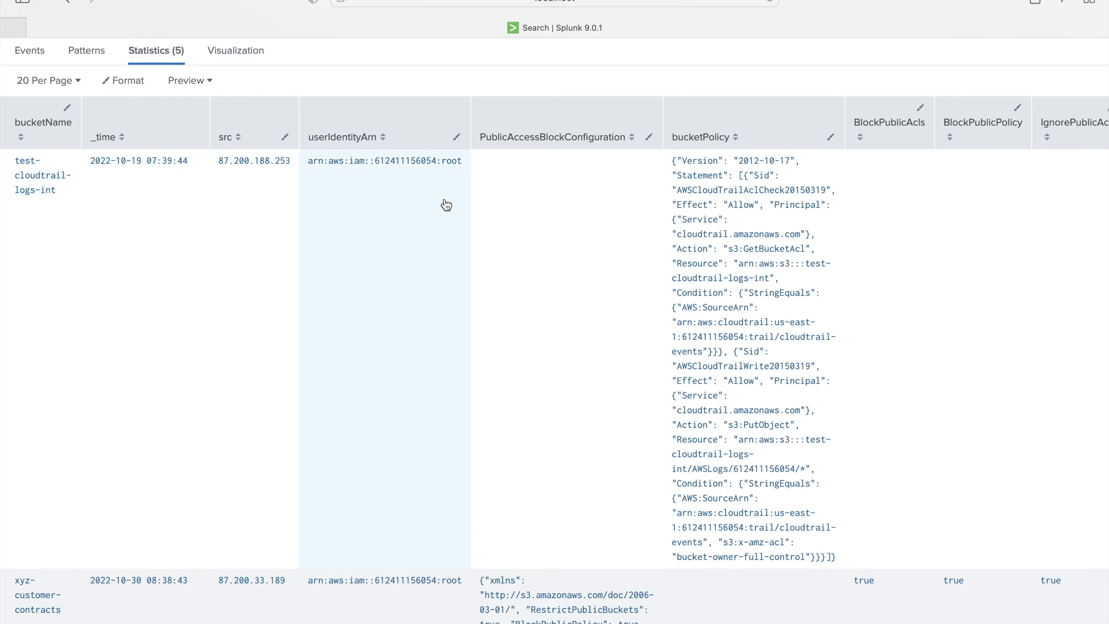
scroll(445, 205, "down", 4)
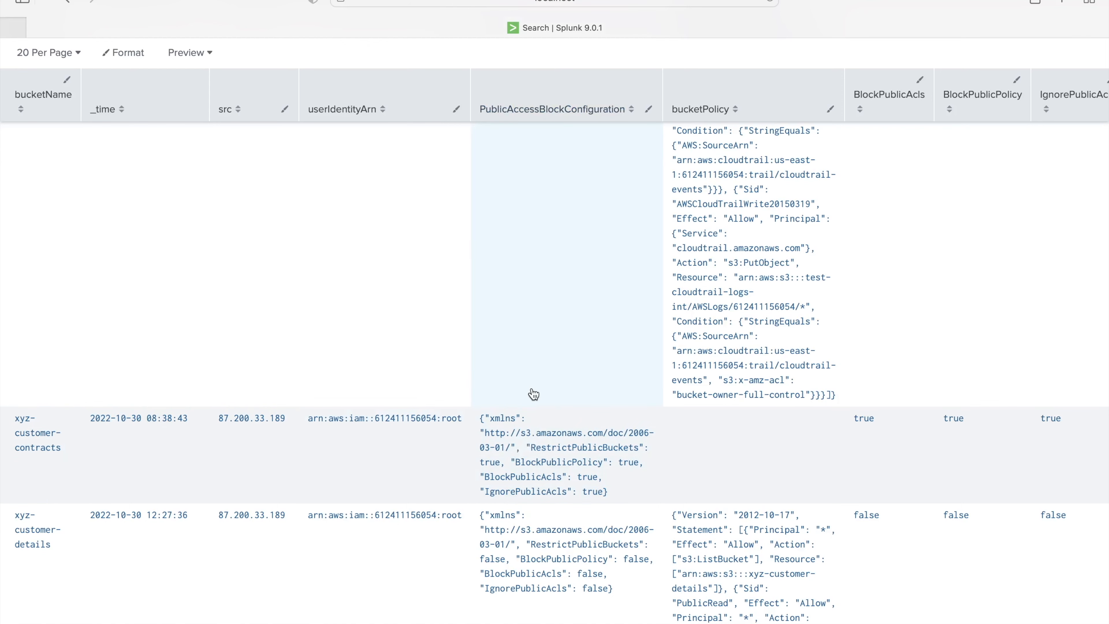
scroll(544, 456, "up", 9)
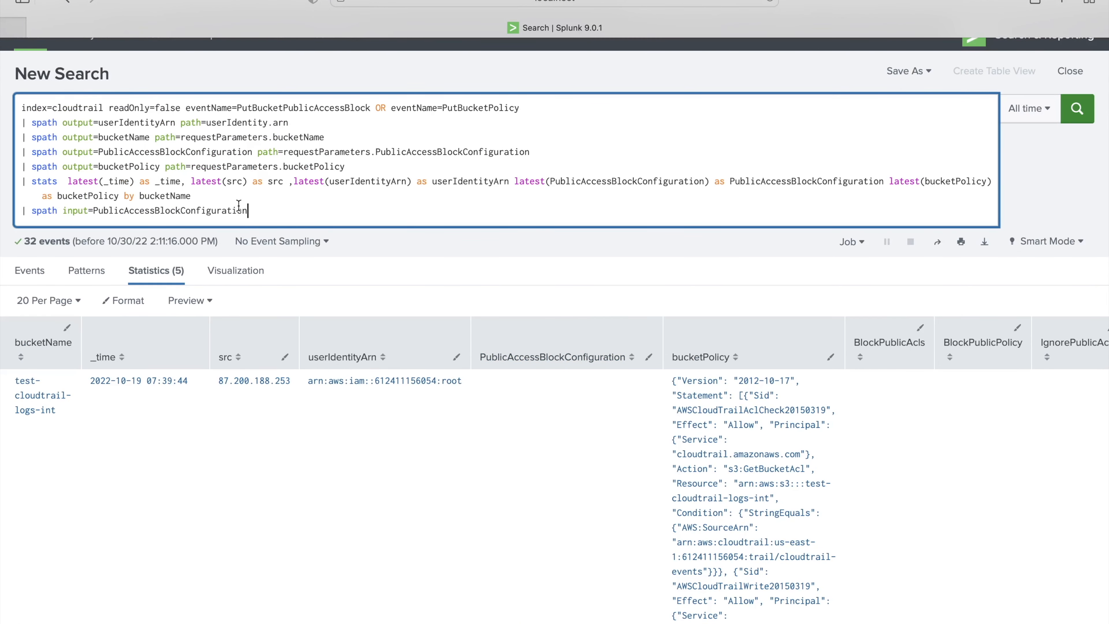
scroll(549, 377, "down", 10)
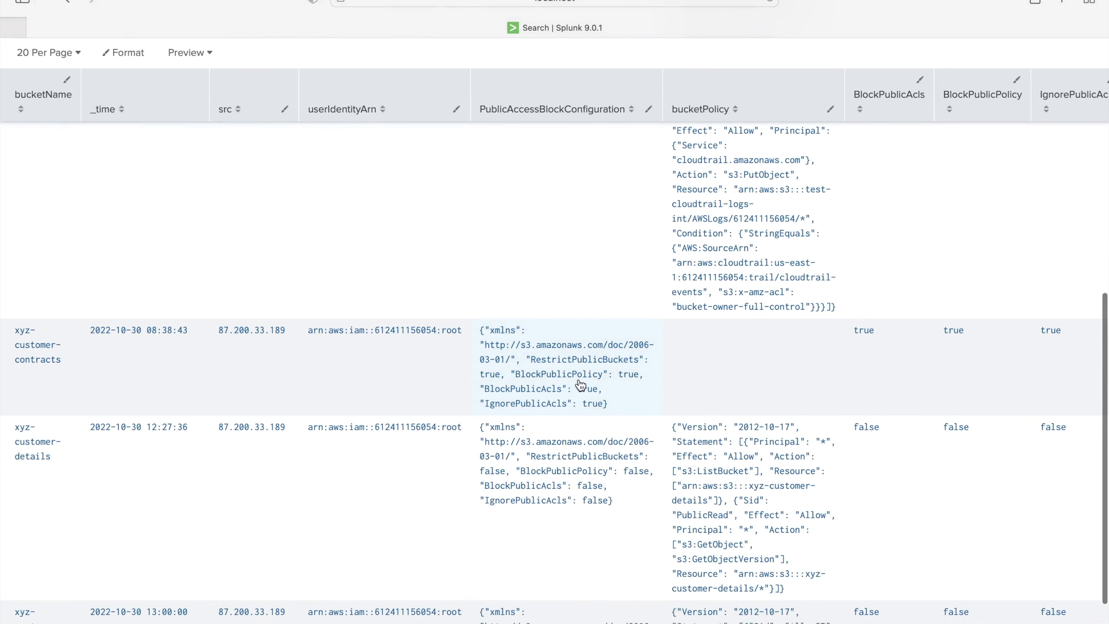
scroll(570, 388, "right", 1)
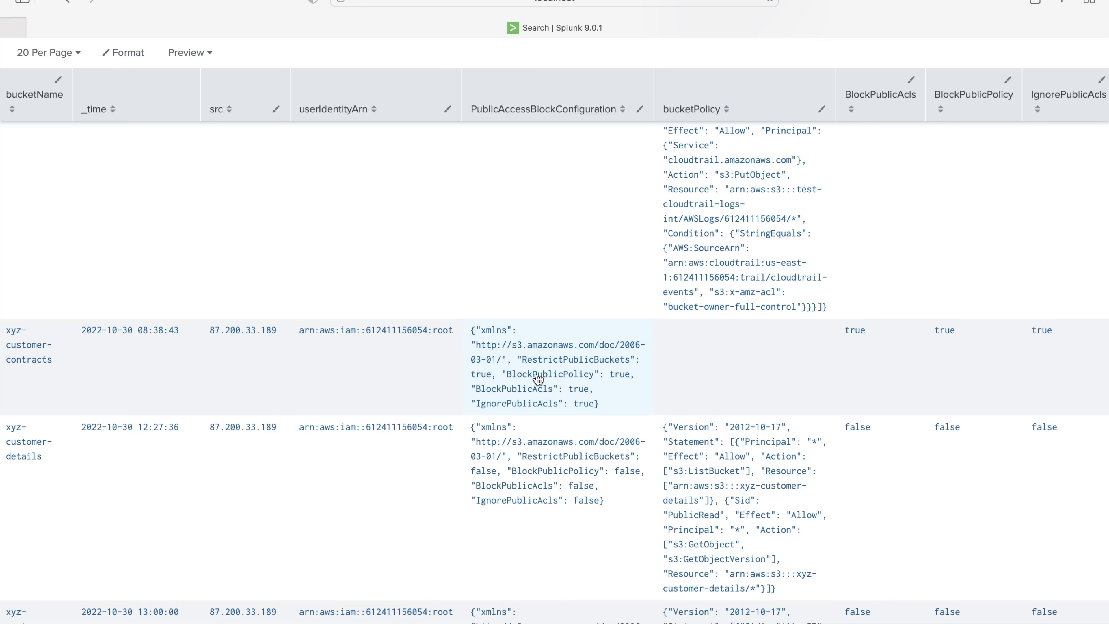
scroll(742, 377, "right", 5)
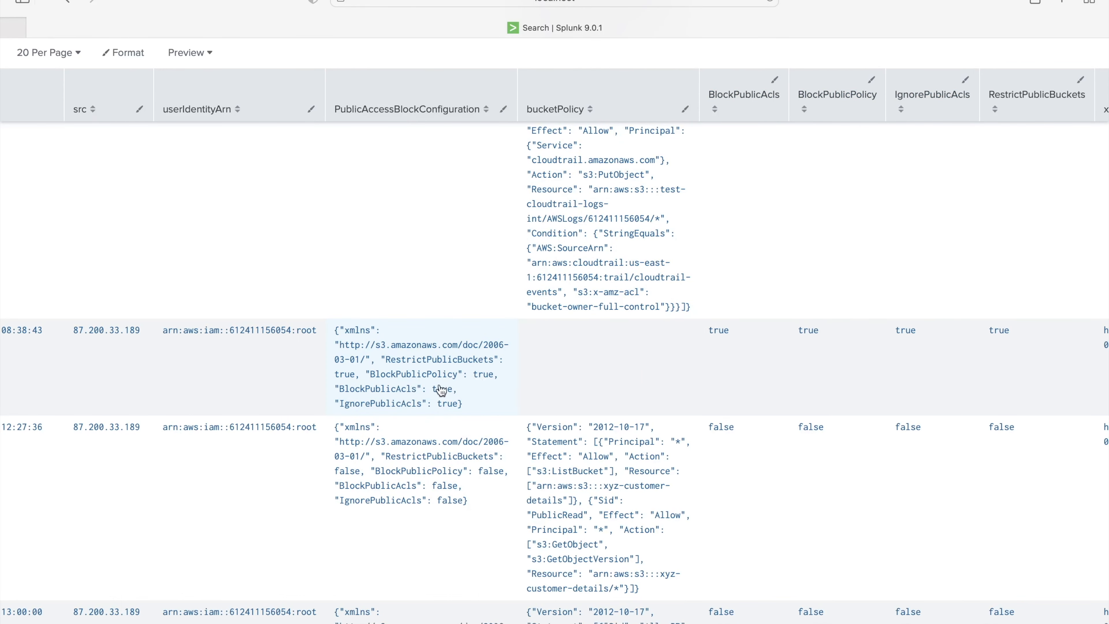
scroll(854, 191, "right", 7)
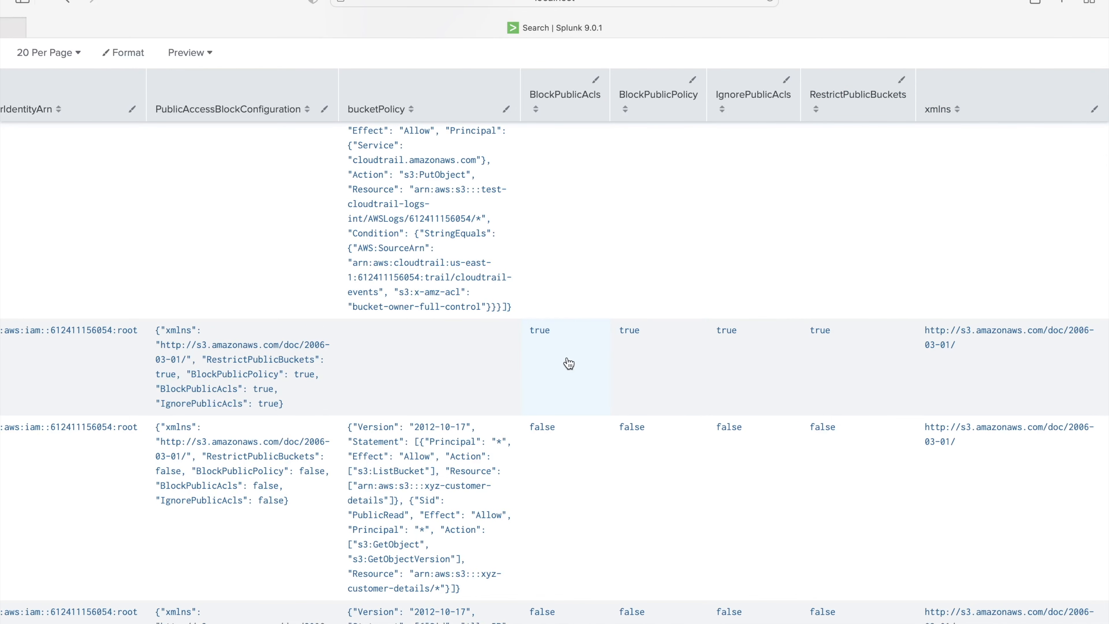
scroll(568, 363, "left", 12)
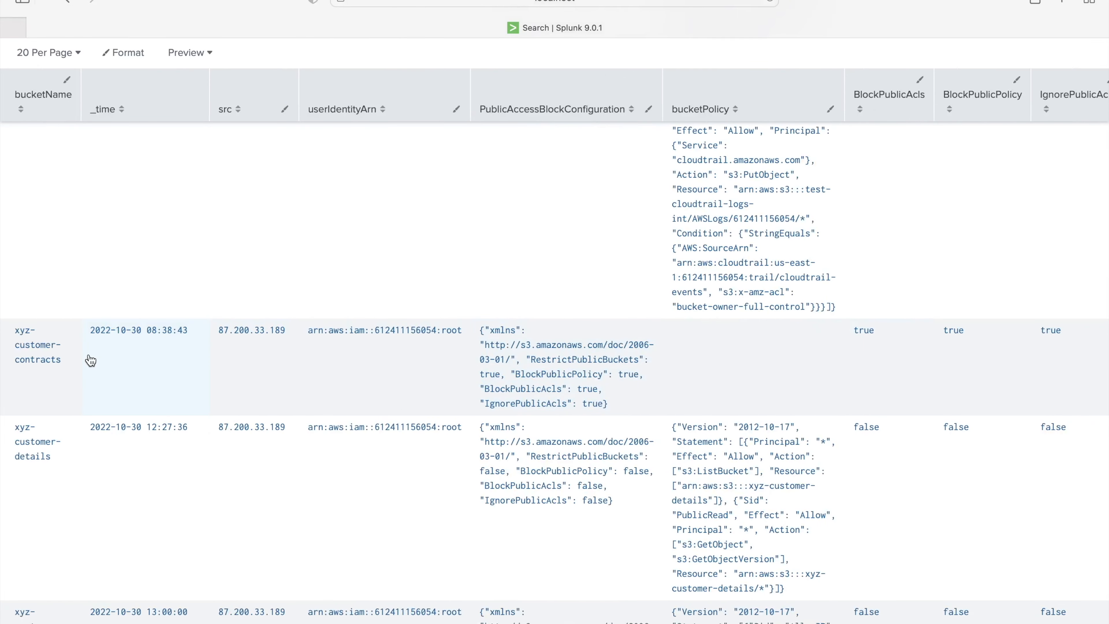
scroll(90, 361, "up", 10)
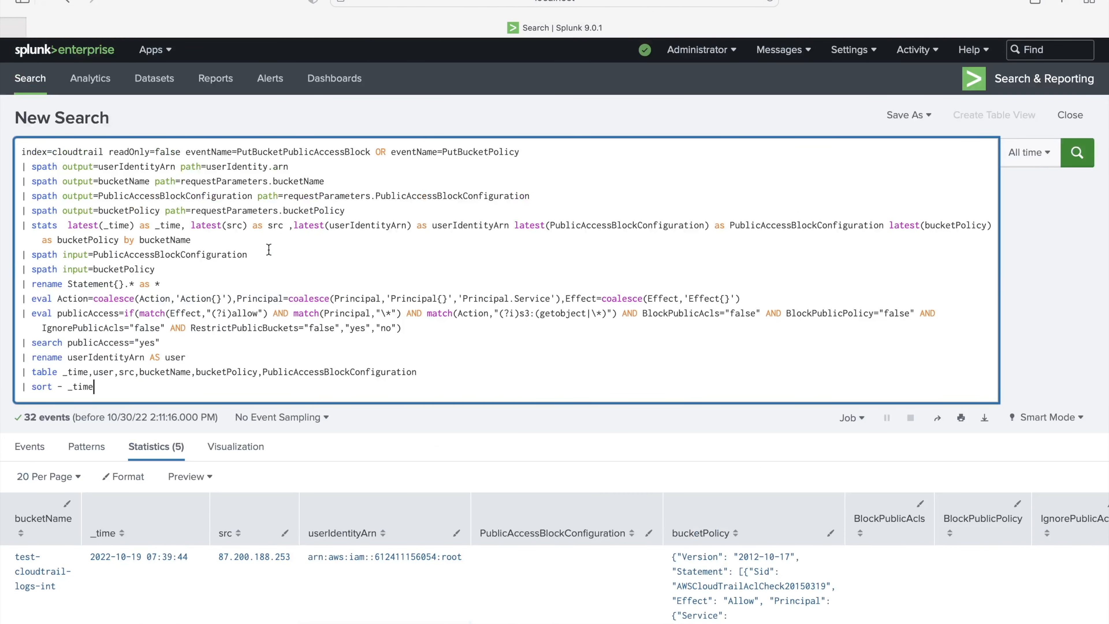
left_click(202, 268)
double_click(117, 269)
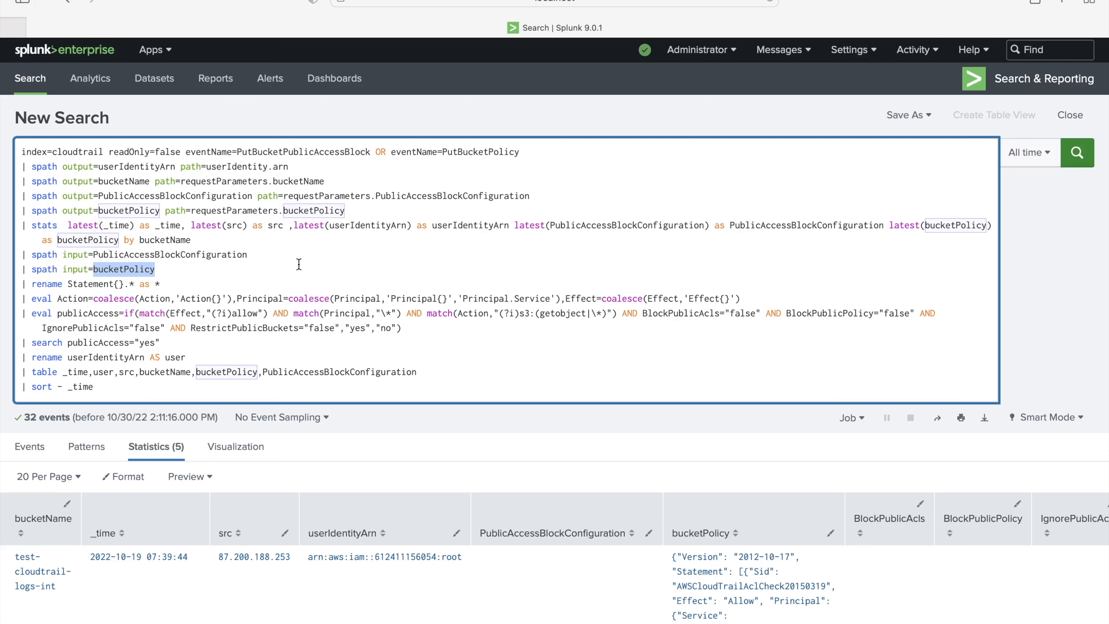
scroll(423, 243, "down", 3)
scroll(618, 330, "down", 3)
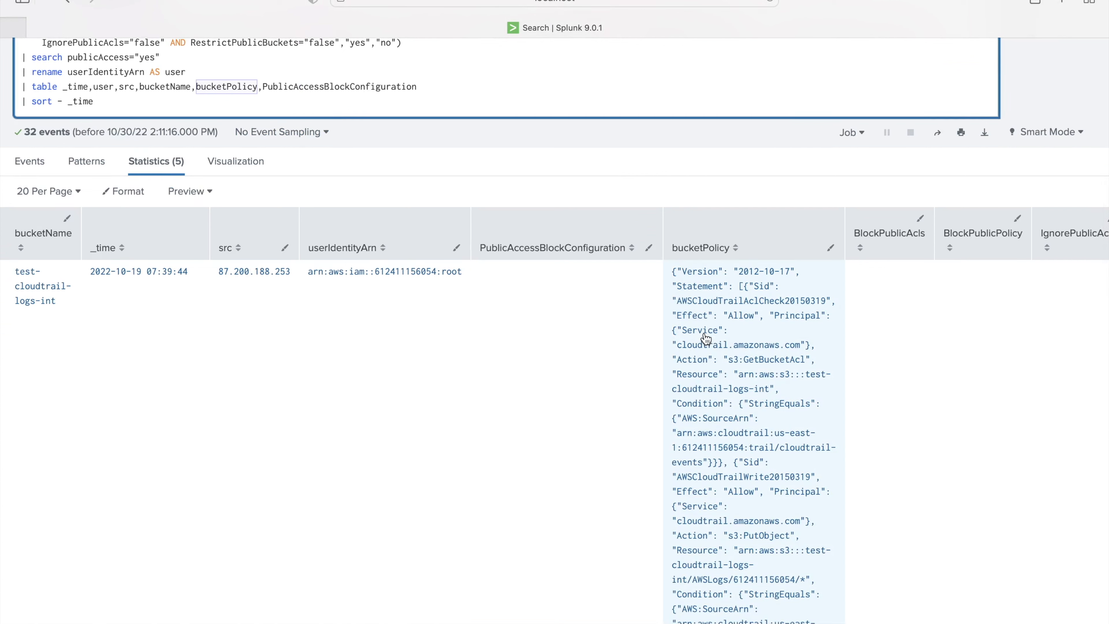
scroll(706, 338, "up", 5)
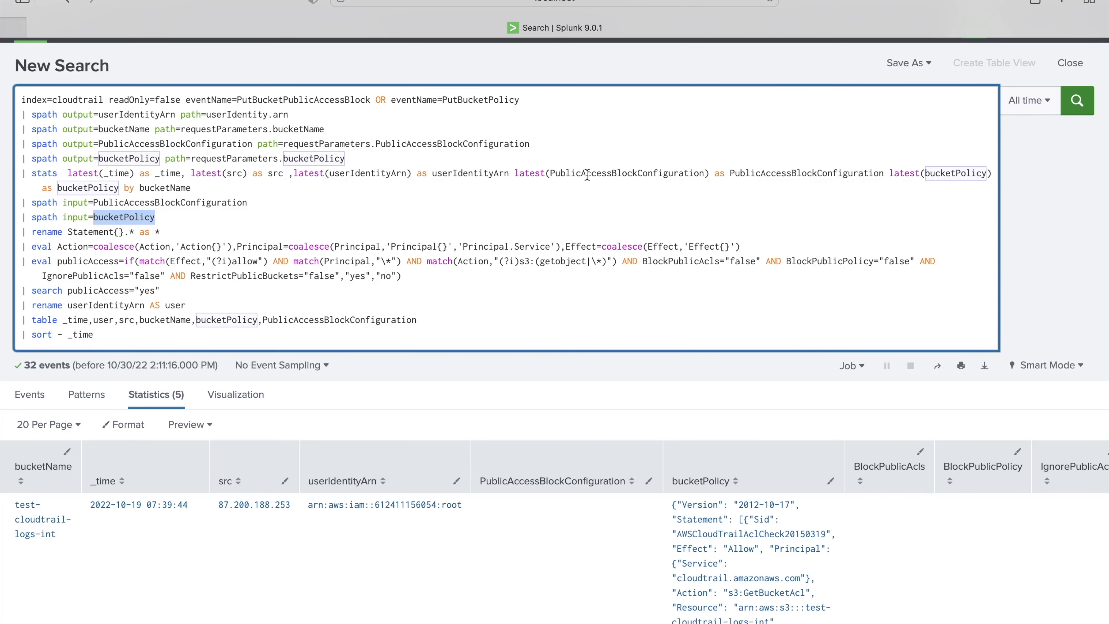
scroll(587, 175, "up", 1)
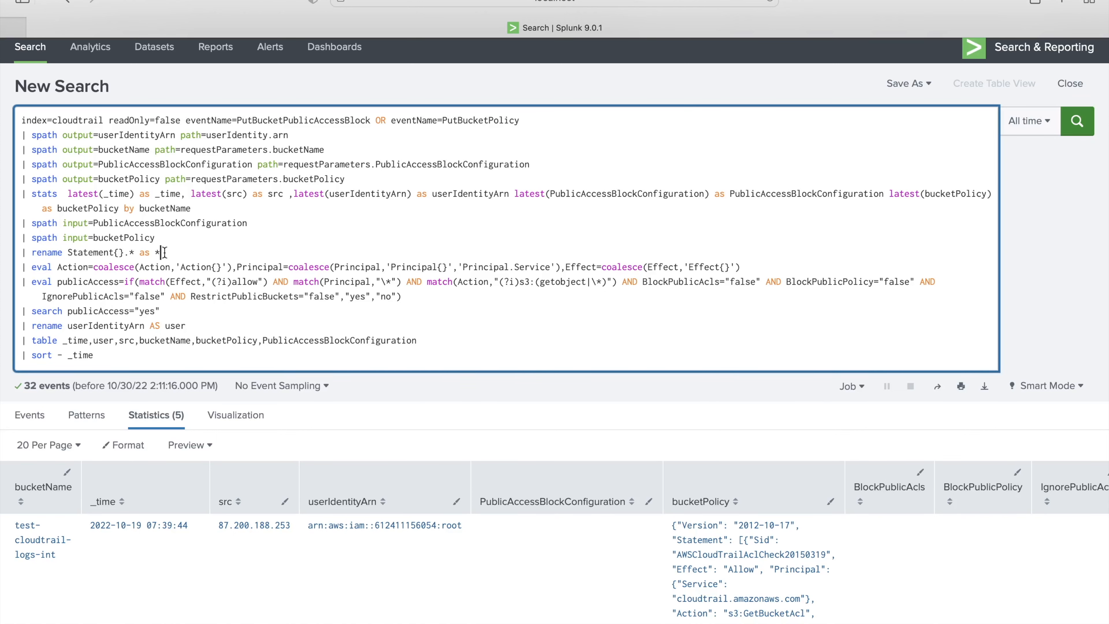
- Cut the lines after spath input=bucketPolicy to inspect Statement{}.Action fields, then paste them back
scroll(33, 225, "down", 1)
left_click_drag(21, 214, 98, 316)
key("super+c")
key("BackSpace")
key("BackSpace")
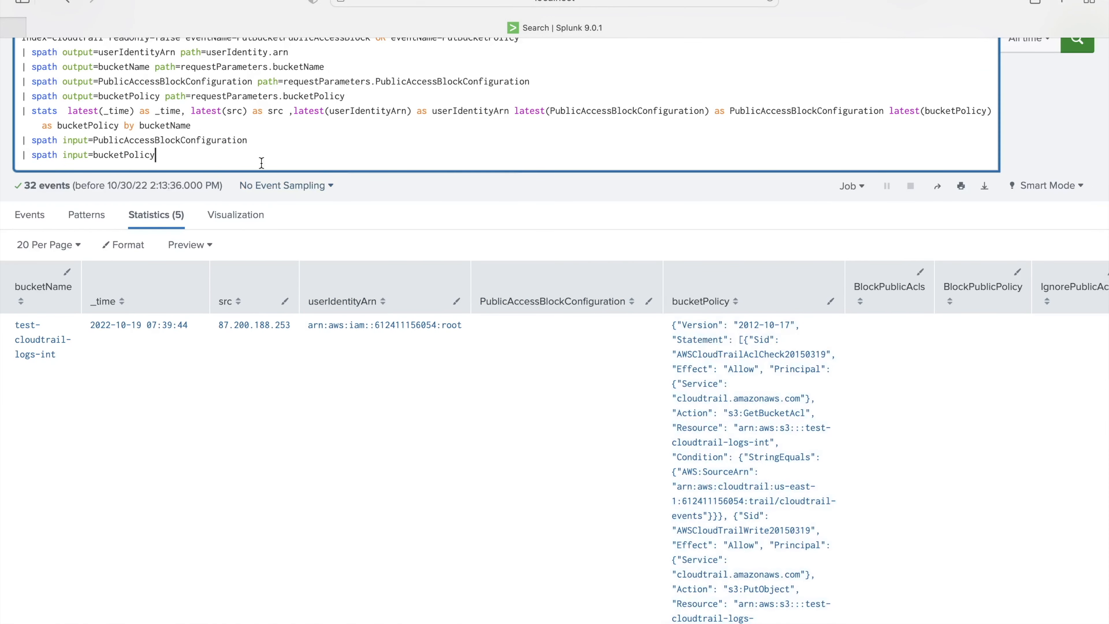
scroll(712, 358, "right", 10)
scroll(710, 358, "right", 4)
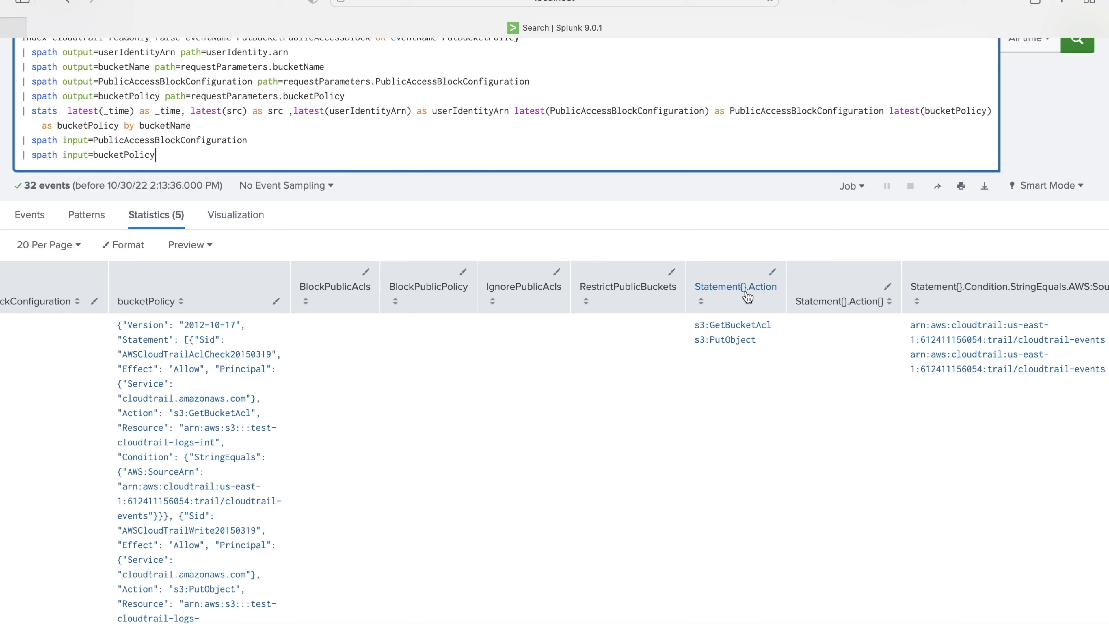
scroll(726, 385, "right", 1)
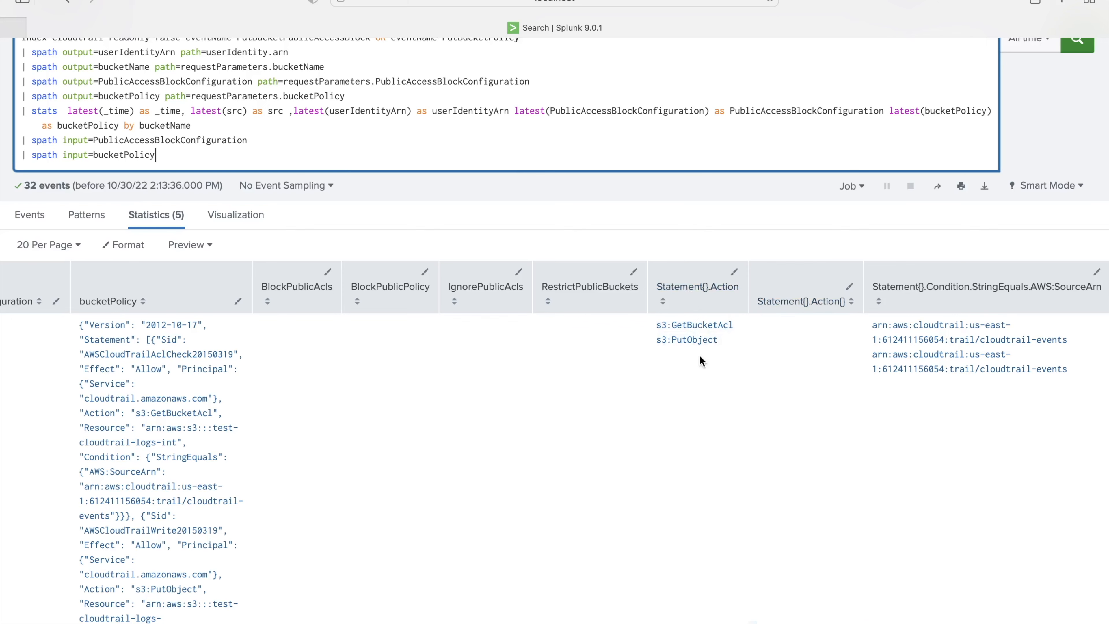
scroll(699, 354, "right", 1)
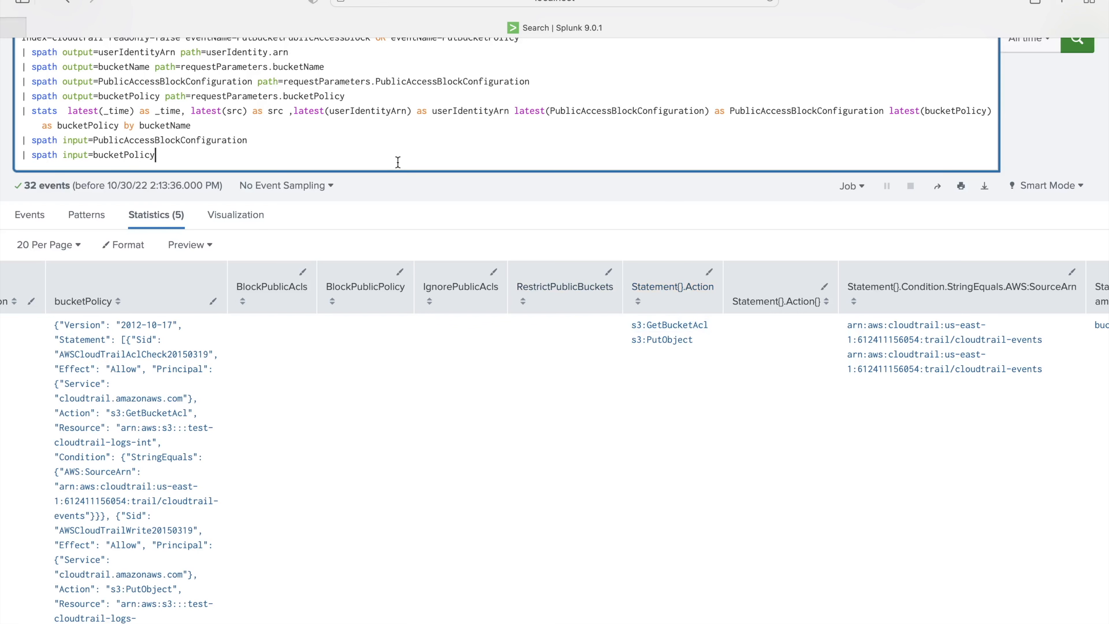
key("Return")
key("super+v")
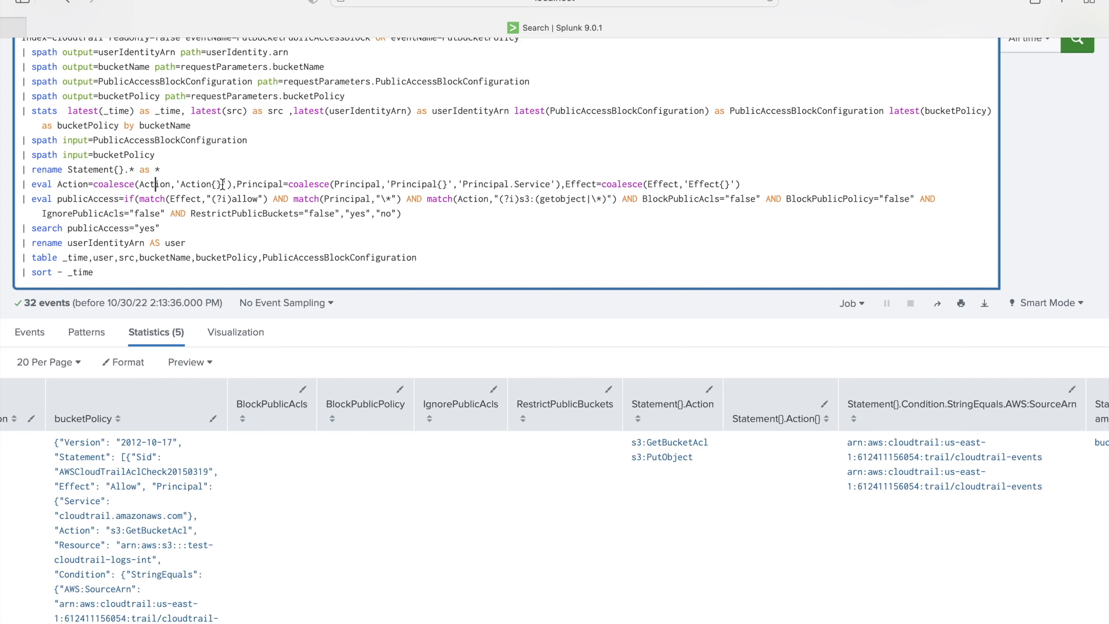
- Review the Action column: s3:ListBucket, s3:GetObject, s3:GetObjectVersion for xyz-customer-details; s3:* for xyz-customer-docs
scroll(253, 206, "down", 1)
left_click_drag(21, 183, 108, 260)
scroll(577, 270, "up", 2)
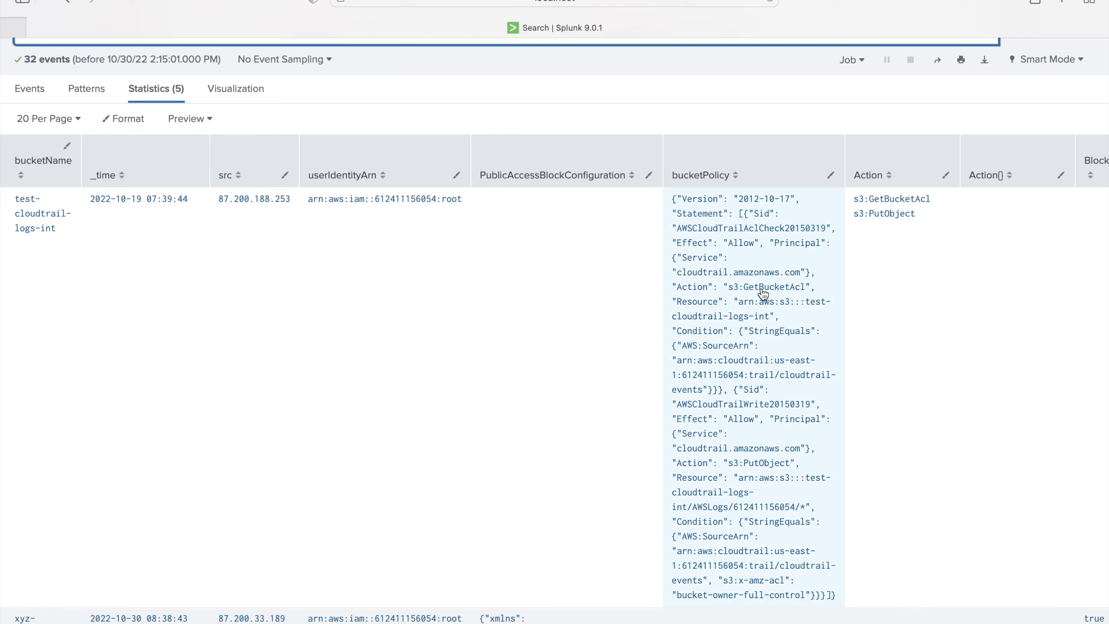
scroll(763, 294, "down", 1)
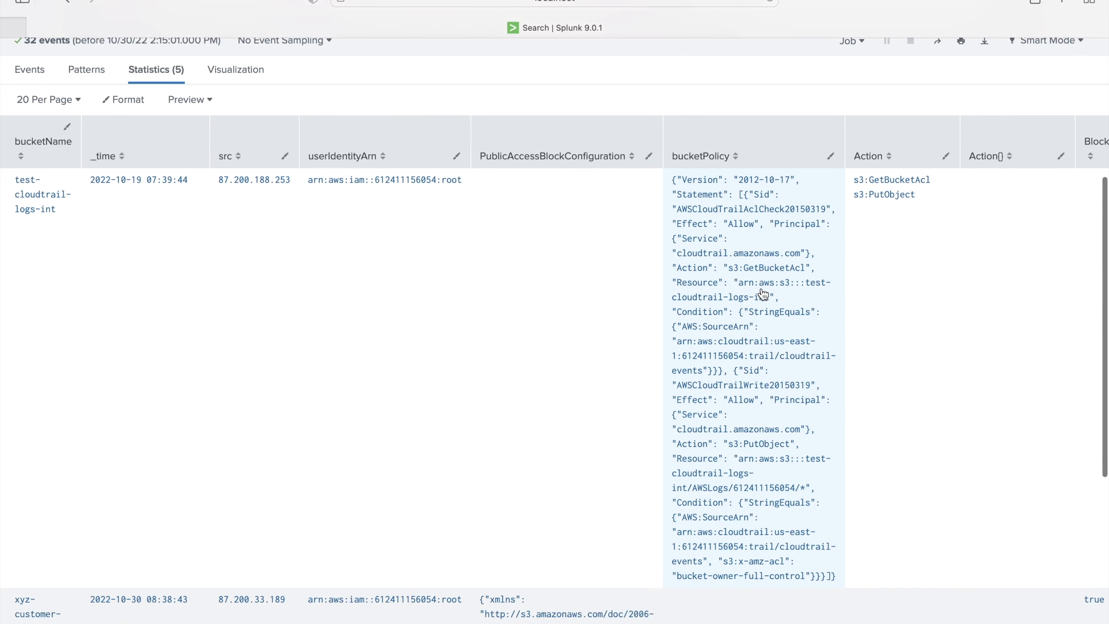
scroll(996, 210, "up", 1)
scroll(774, 221, "down", 3)
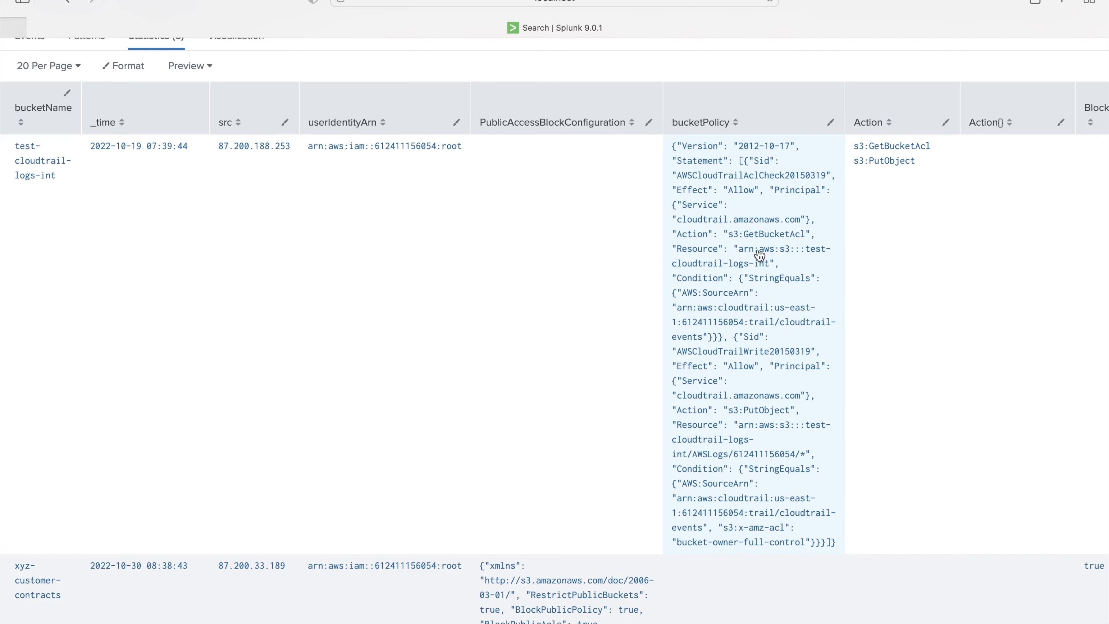
scroll(760, 255, "down", 15)
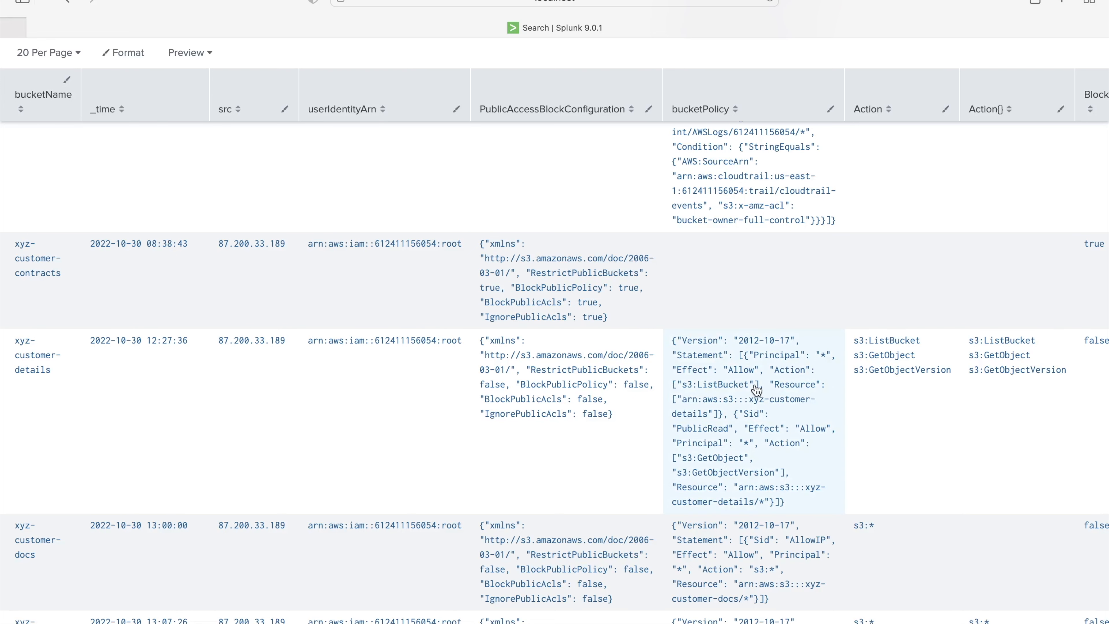
scroll(757, 389, "up", 1)
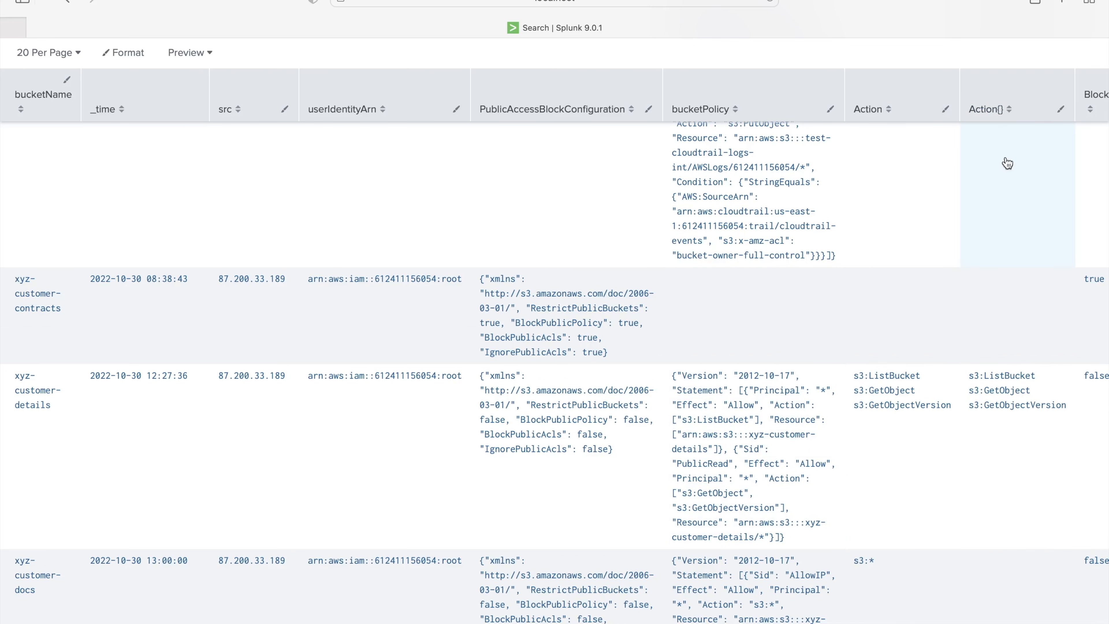
scroll(1005, 216, "up", 2)
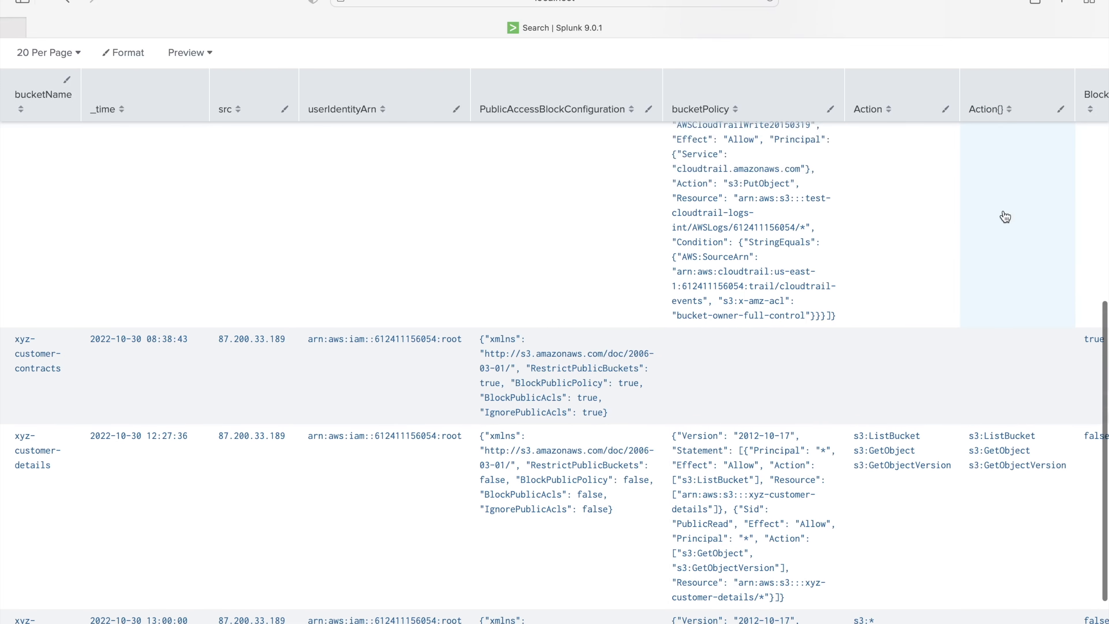
scroll(1005, 217, "up", 2)
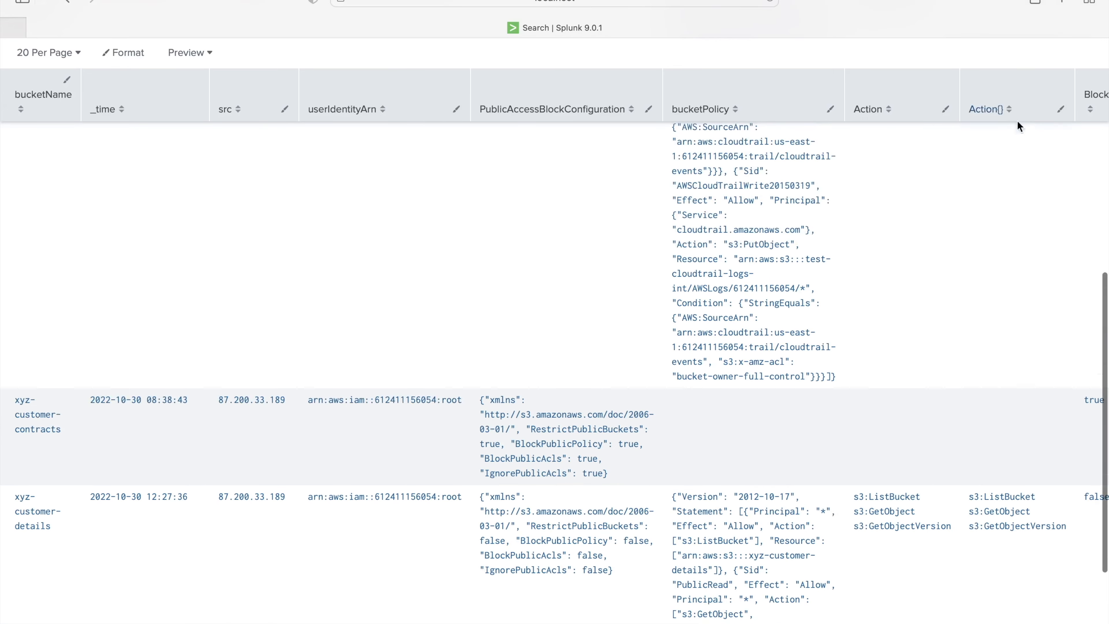
scroll(939, 146, "up", 10)
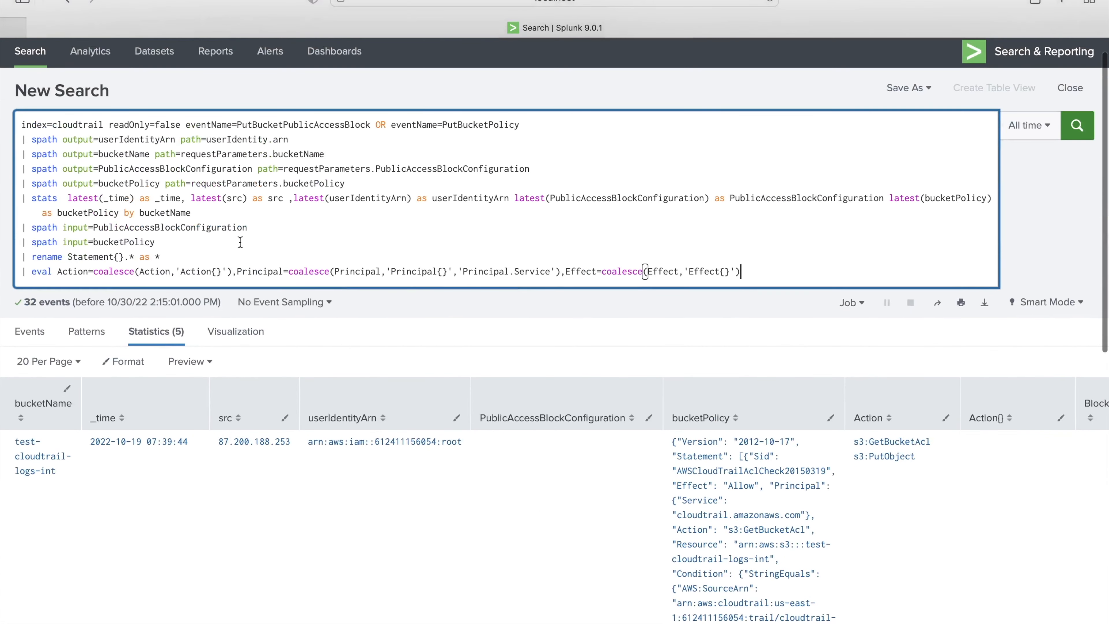
- Highlight the coalesce function and the Principal and Effect fields in the eval line
double_click(115, 271)
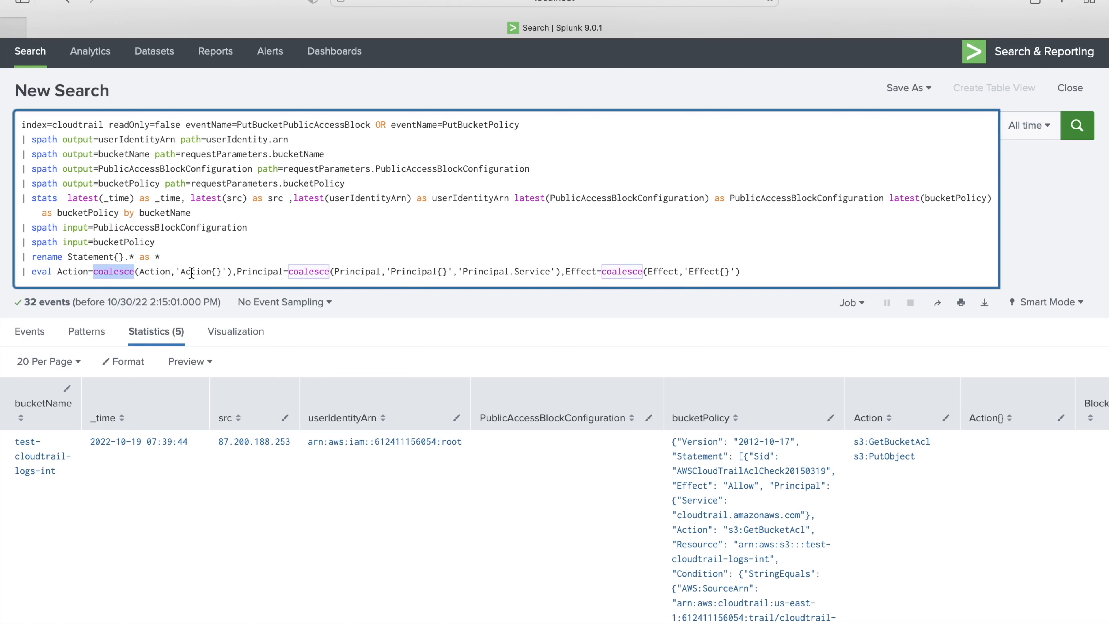
double_click(264, 272)
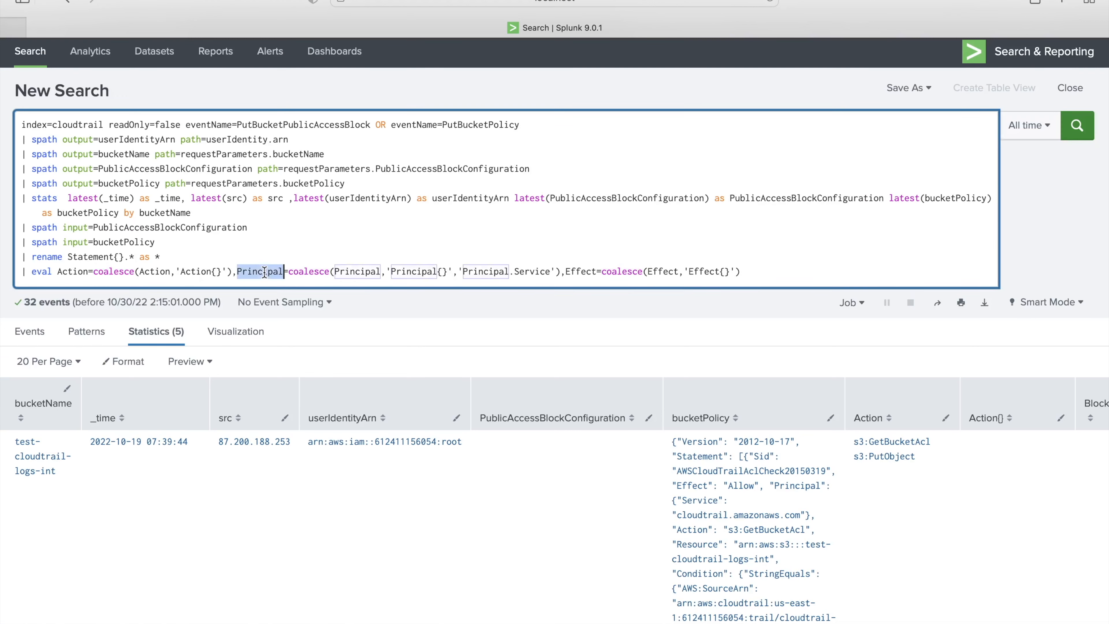
double_click(576, 272)
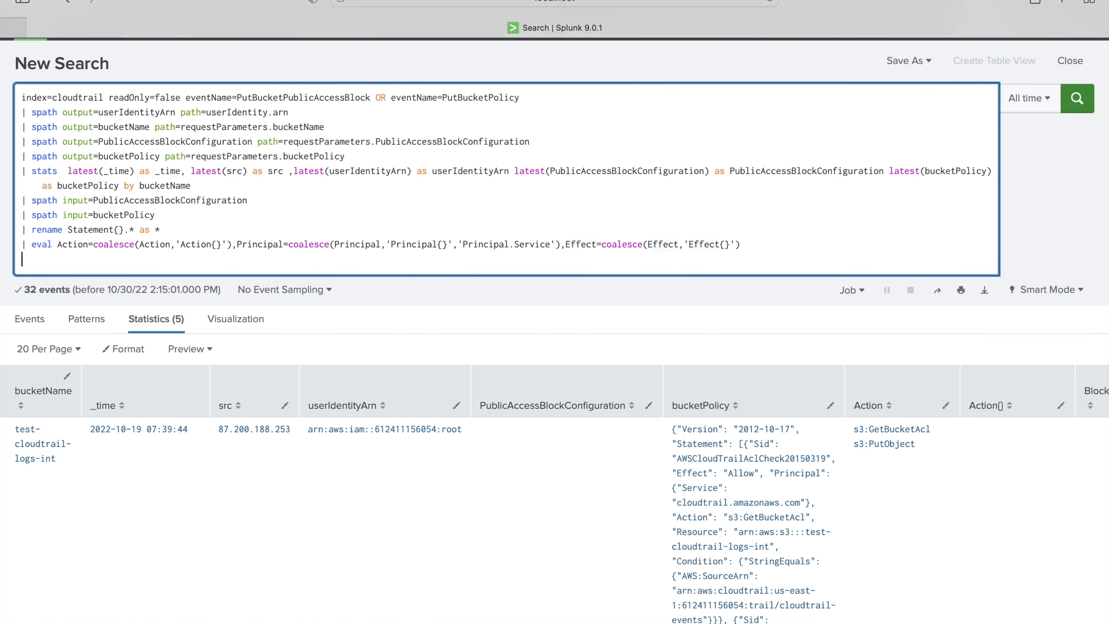
- Add the publicAccess eval, publicAccess="yes" filter, rename, table and sort-by-time lines
type("| eval publicAccess=if(match(Effect,\"(?i)allow\") AND match(Principal,\"\\*\") AND match(Action,\"(?i)s3:(getobject|\\*)\") AND BlockPublicAcls=\"false\" AND BlockPublicPolicy=\"false\" AND IgnorePublicAcls=\"false\" AND RestrictPublicBuckets=\"false\",\"yes\",\"no\") | search publicAccess=\"yes\" | rename userIdentityArn AS user | table _time,user,src,bucketName,bucketPolicy,PublicAccessBlockConfiguration | sort - _time")
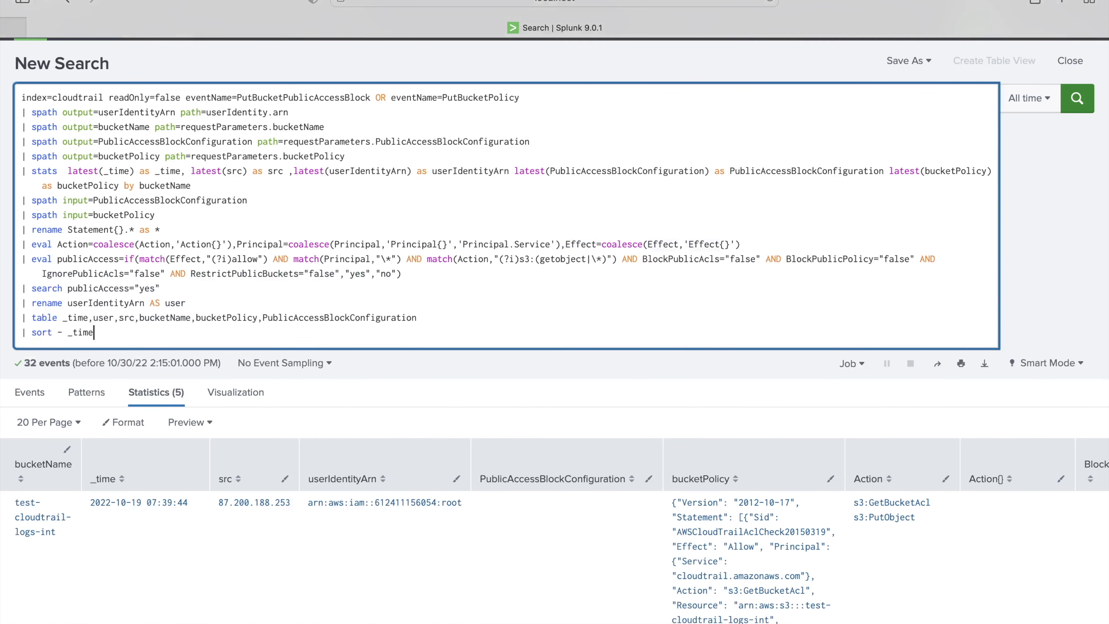
double_click(88, 258)
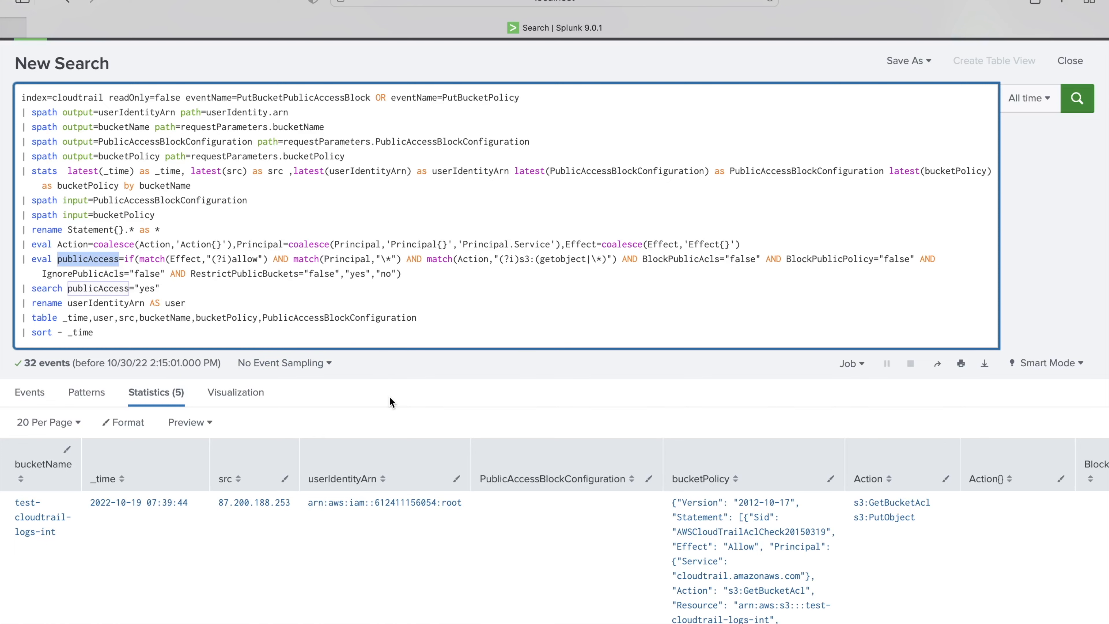
scroll(389, 399, "down", 1)
double_click(184, 232)
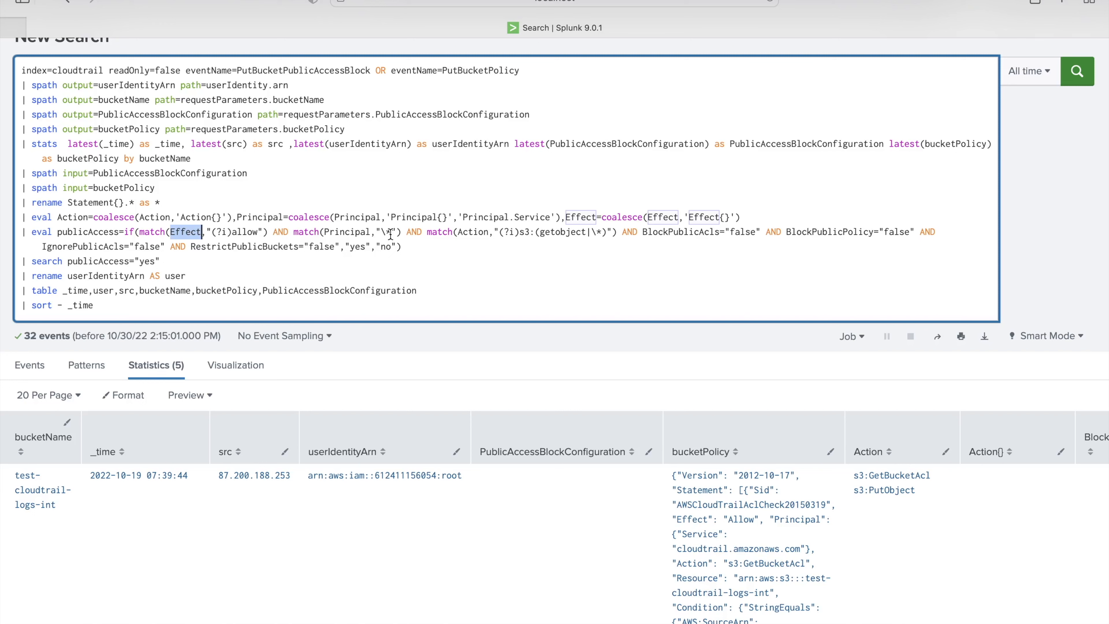
left_click(443, 232)
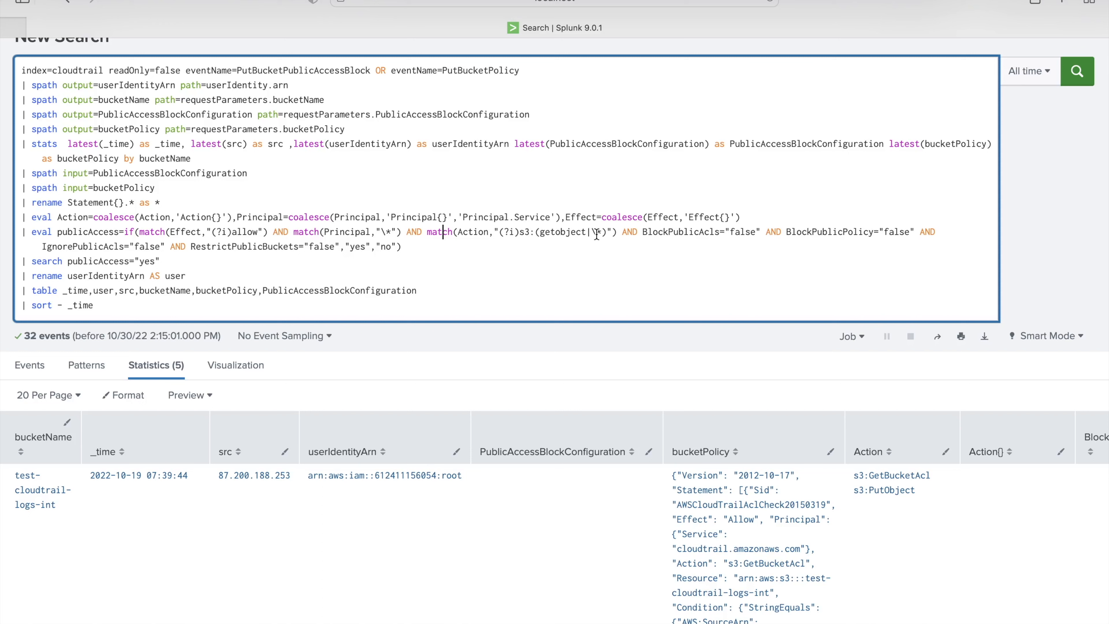
scroll(700, 238, "down", 1)
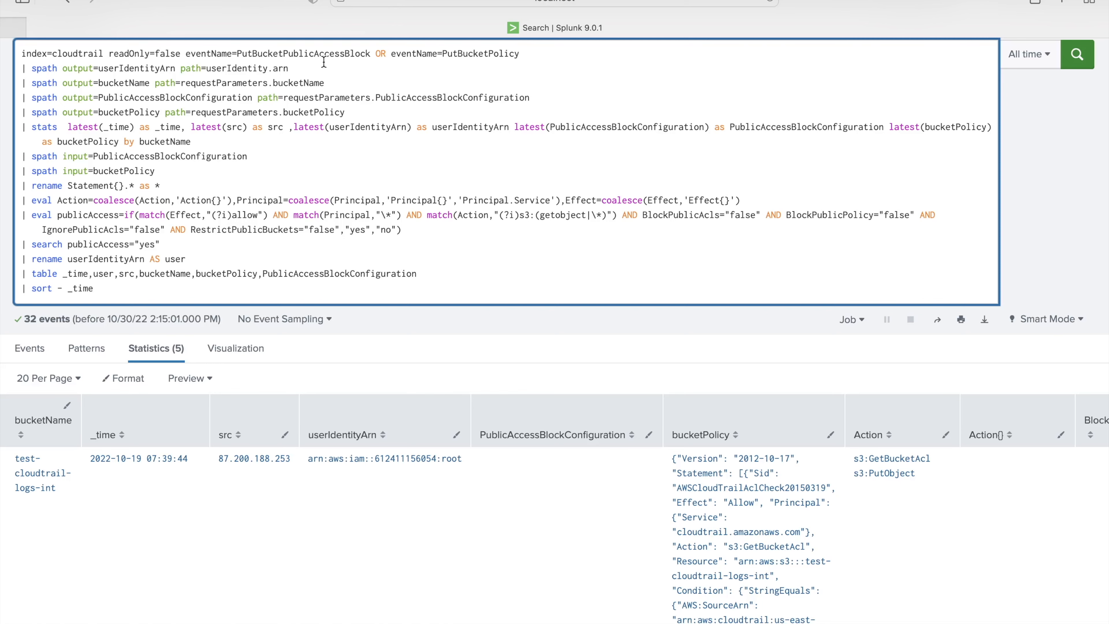
- Remove the filter, rename, table and sort lines and rerun the search ending at the publicAccess eval
key("shift+super+Down")
key("BackSpace")
key("Return")
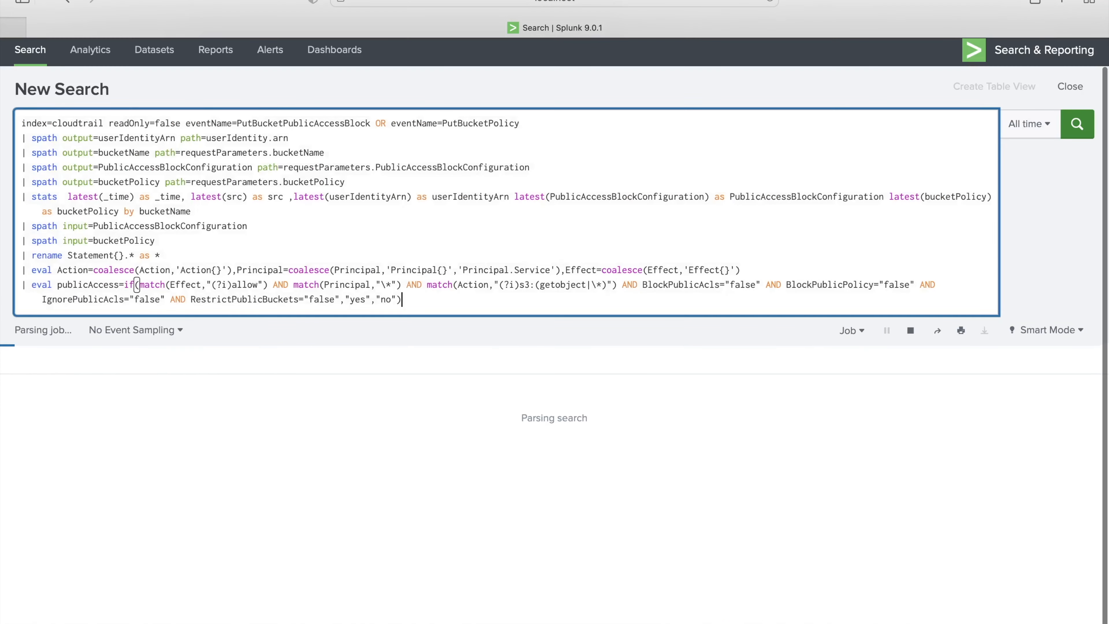
scroll(286, 270, "down", 5)
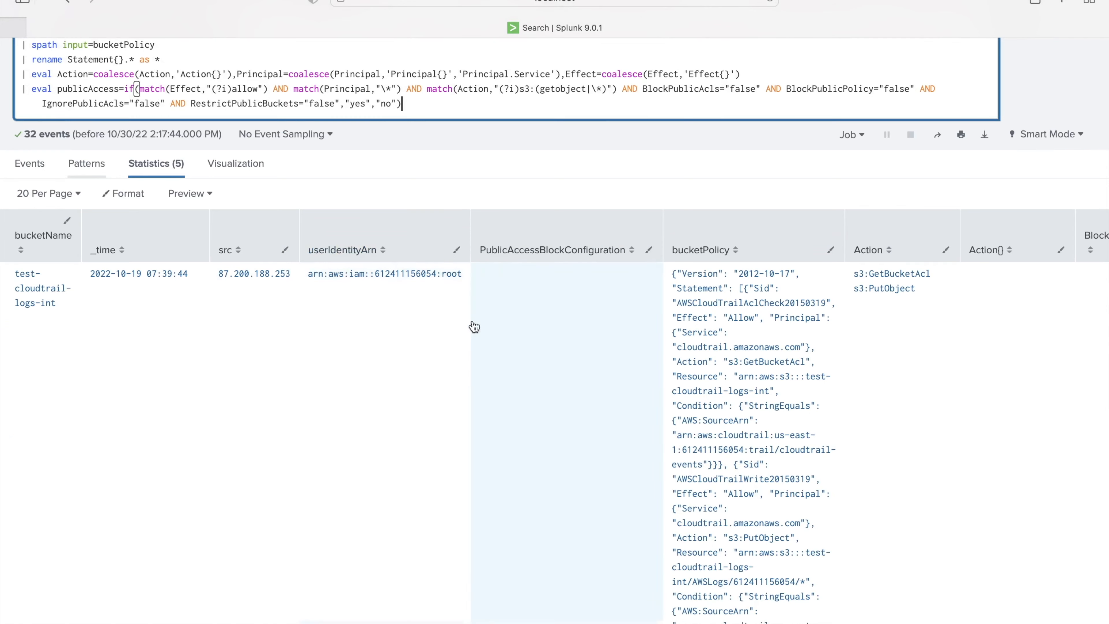
scroll(621, 337, "down", 2)
- Check the publicAccess column: yes for xyz-customer-details, -docs and -sales, no for xyz-customer-contracts
scroll(621, 336, "right", 10)
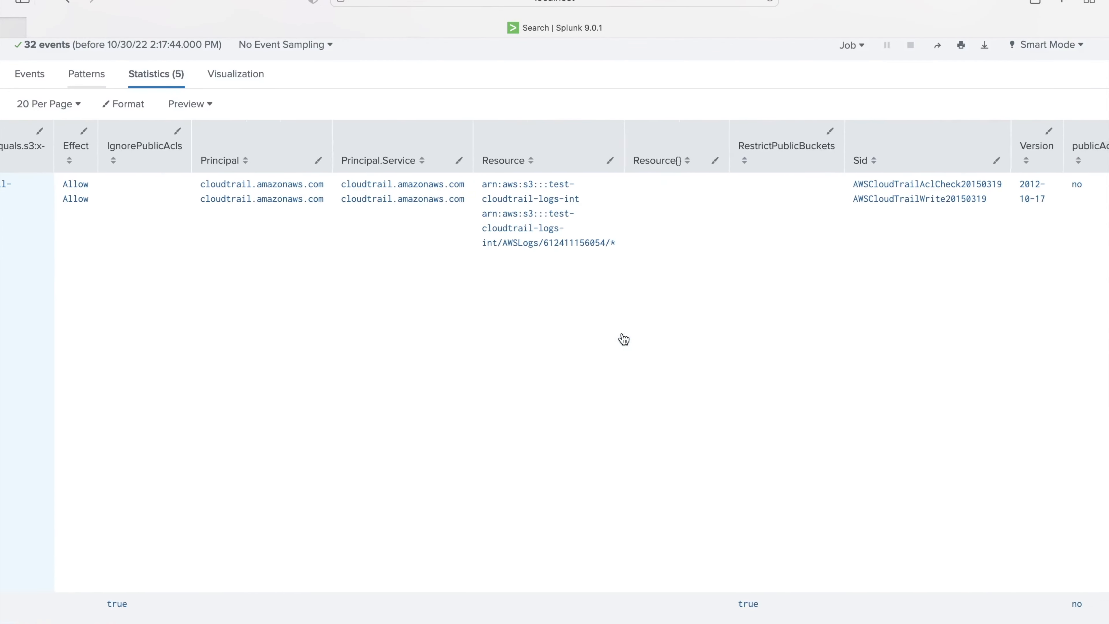
scroll(623, 339, "right", 5)
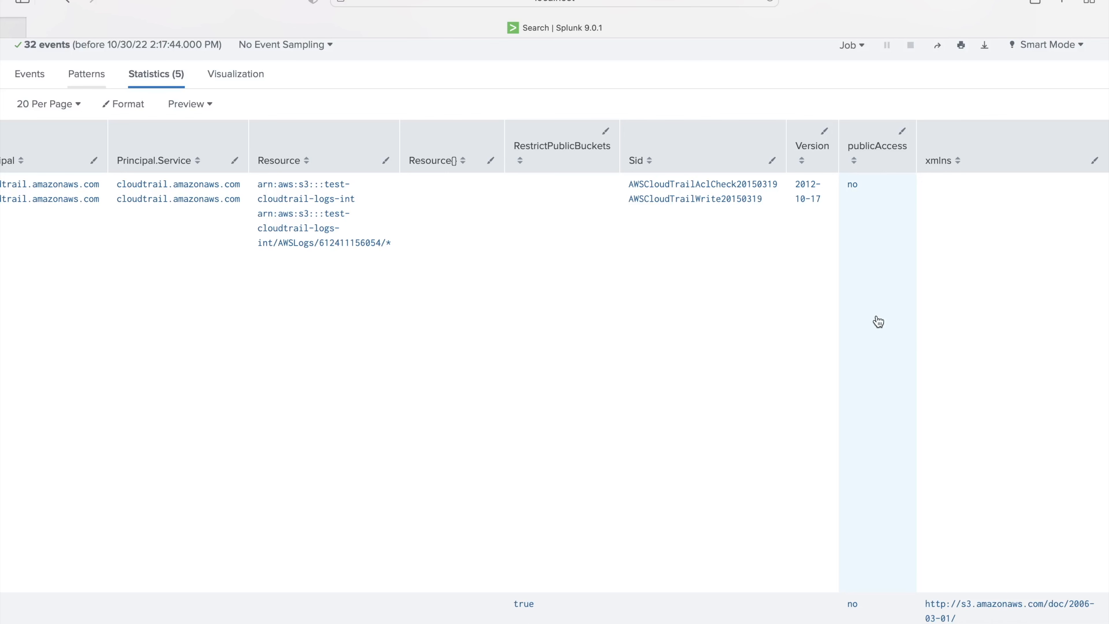
scroll(879, 322, "down", 1)
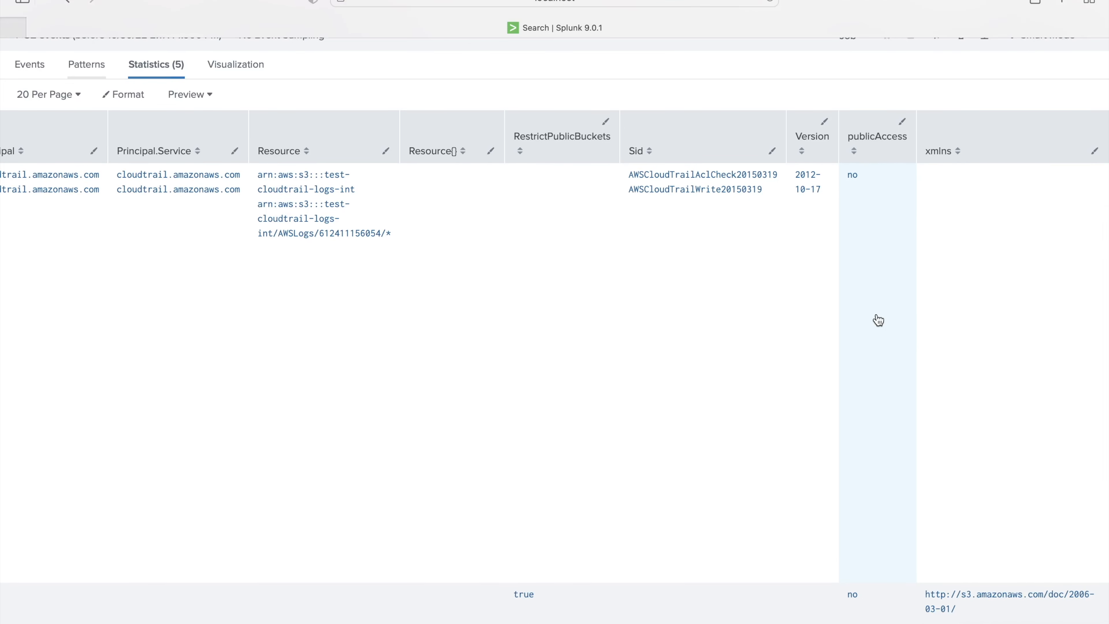
scroll(879, 320, "down", 5)
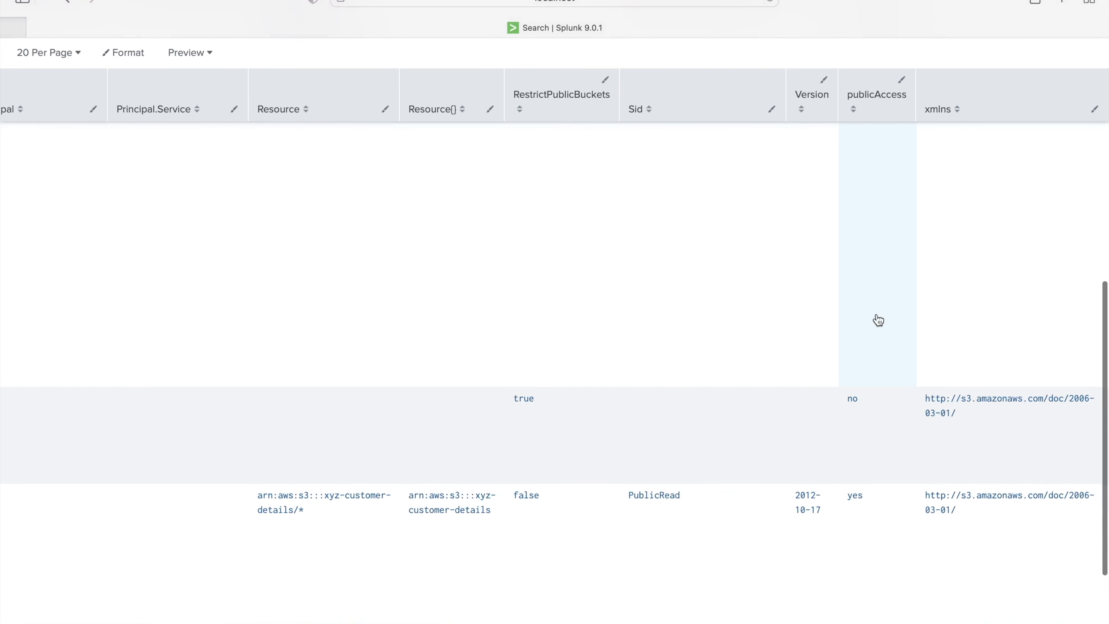
scroll(878, 320, "up", 10)
scroll(879, 321, "left", 10)
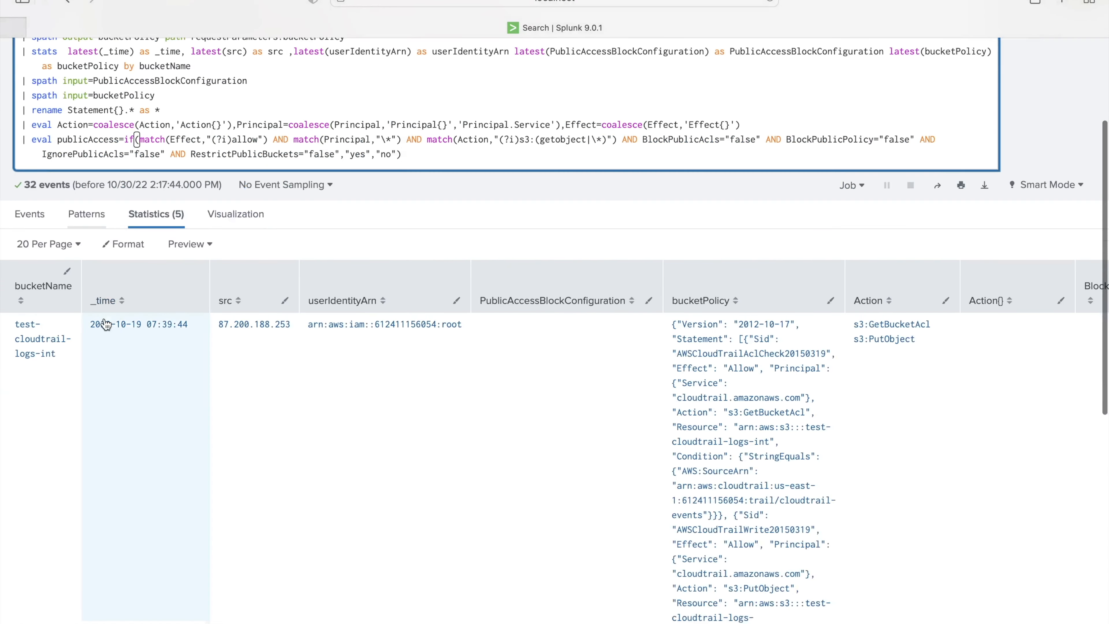
scroll(105, 324, "down", 1)
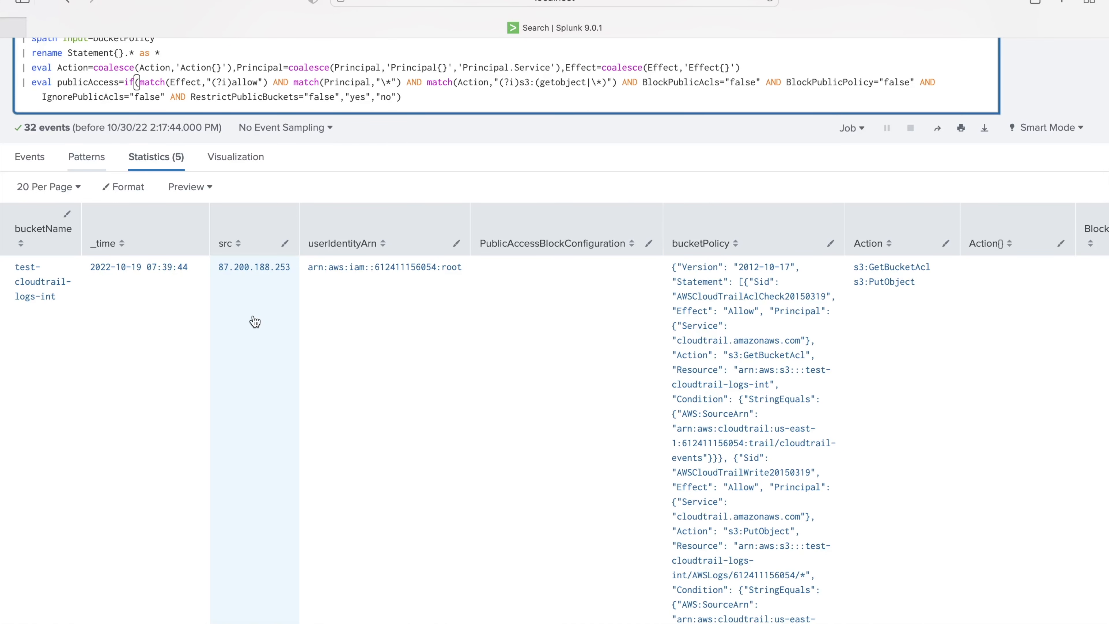
scroll(255, 321, "down", 5)
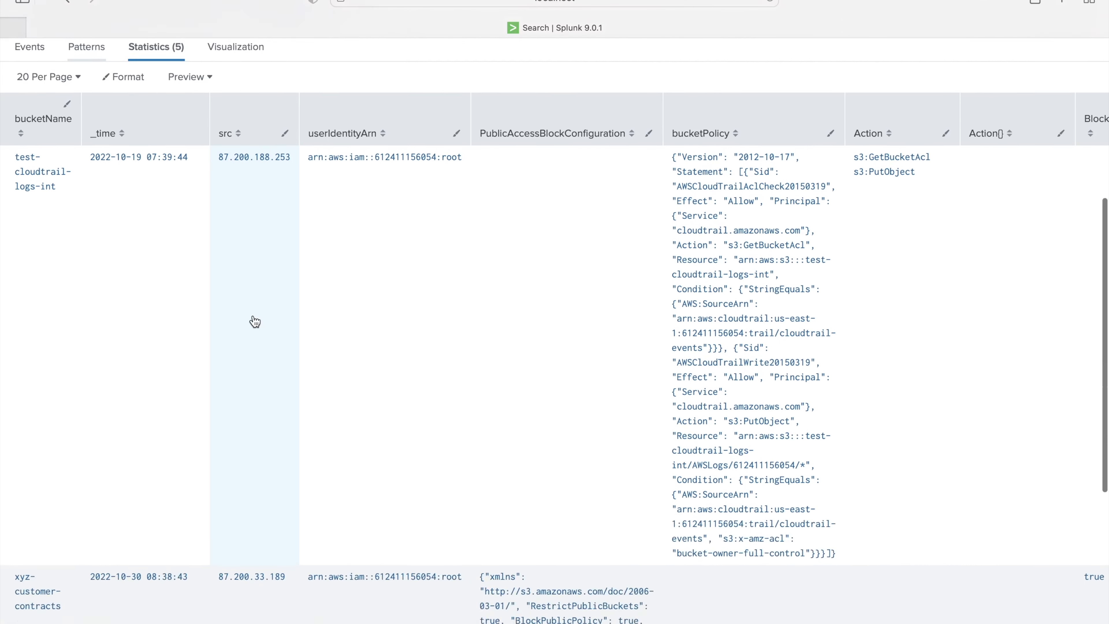
scroll(255, 321, "down", 1)
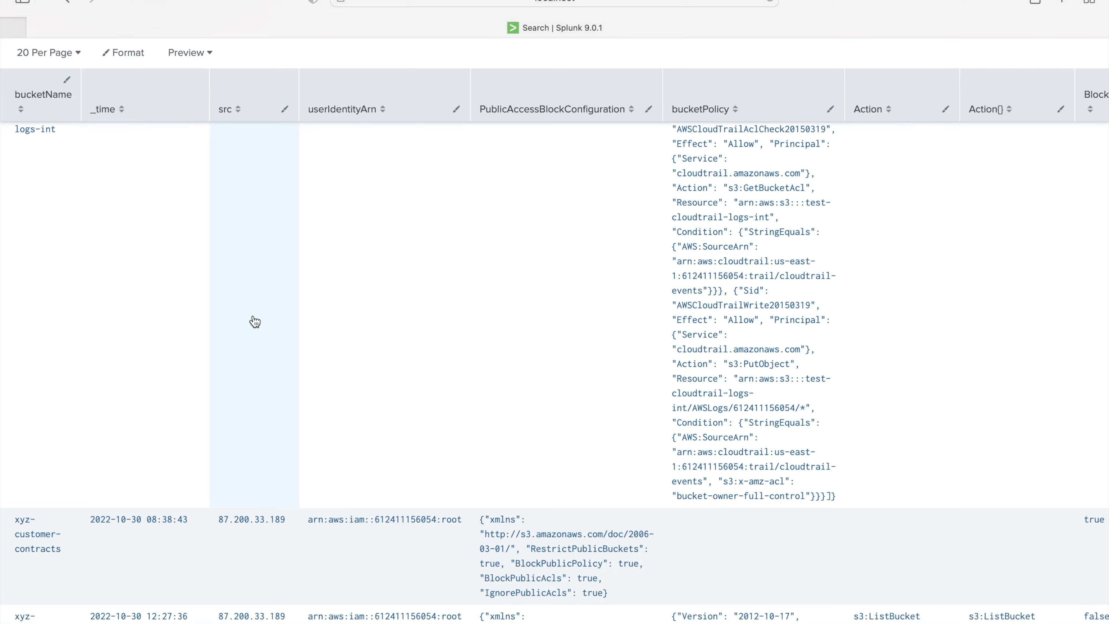
scroll(255, 322, "down", 7)
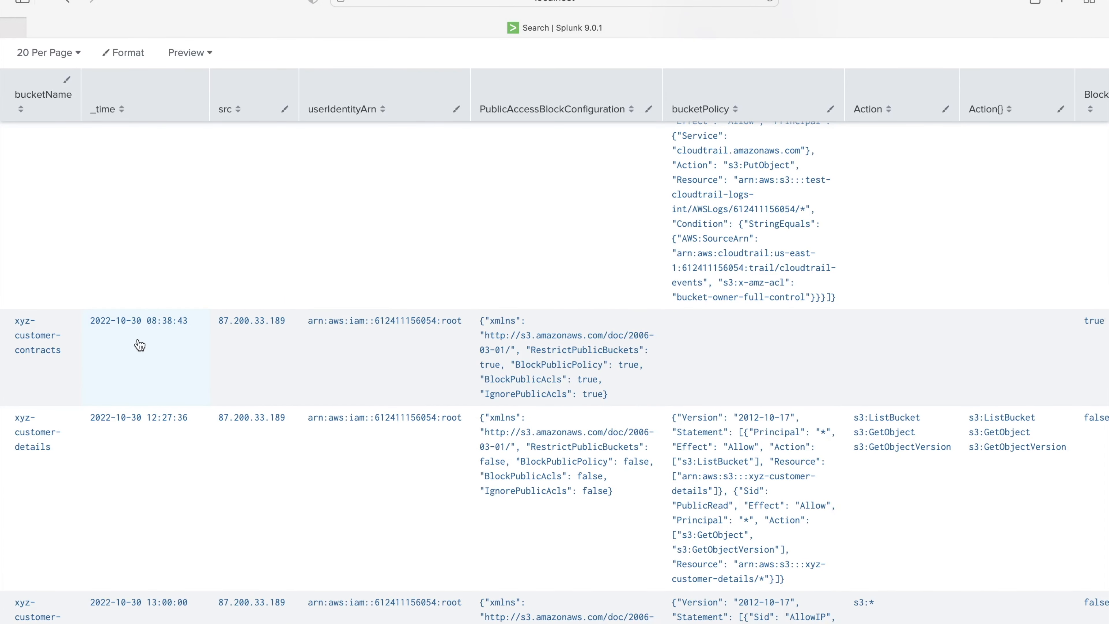
scroll(705, 351, "right", 15)
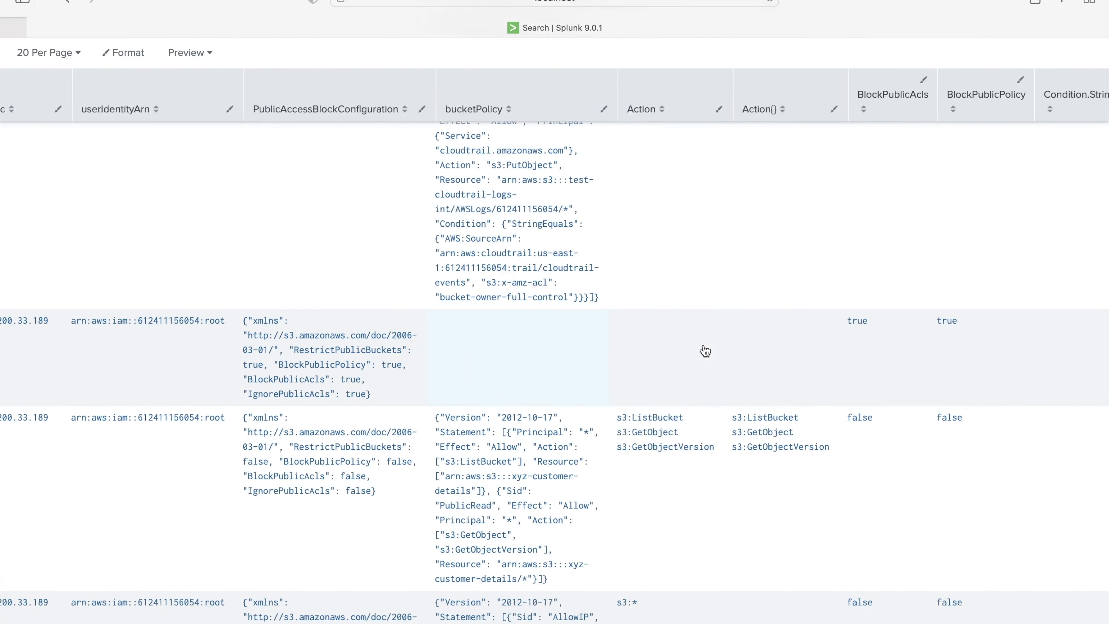
scroll(705, 351, "right", 20)
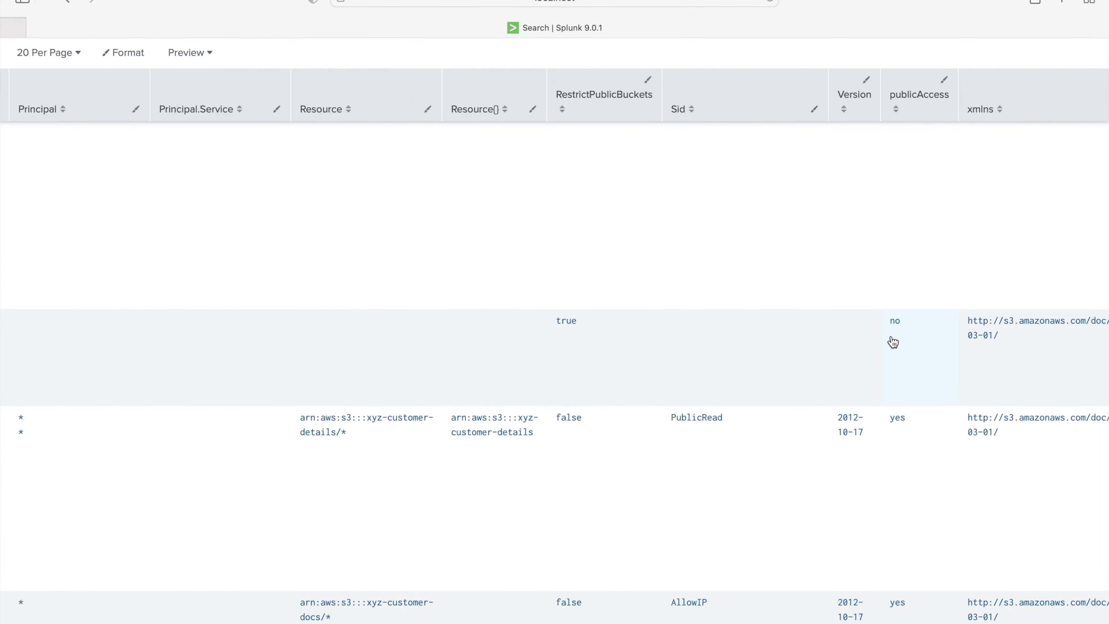
scroll(644, 348, "left", 1)
scroll(568, 354, "left", 20)
scroll(568, 354, "down", 3)
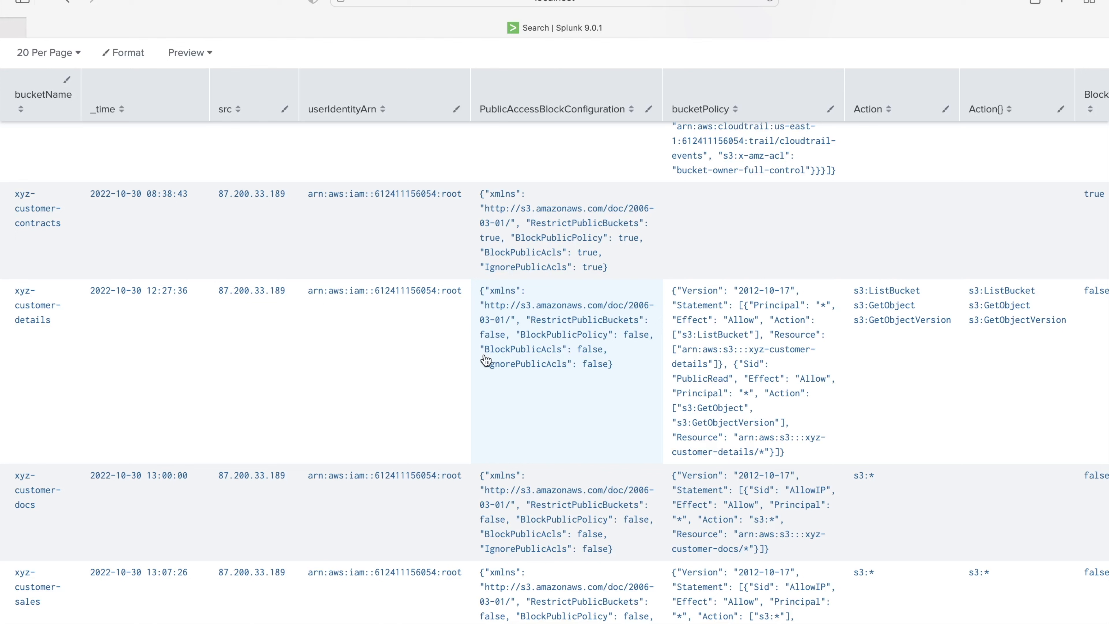
scroll(632, 359, "right", 20)
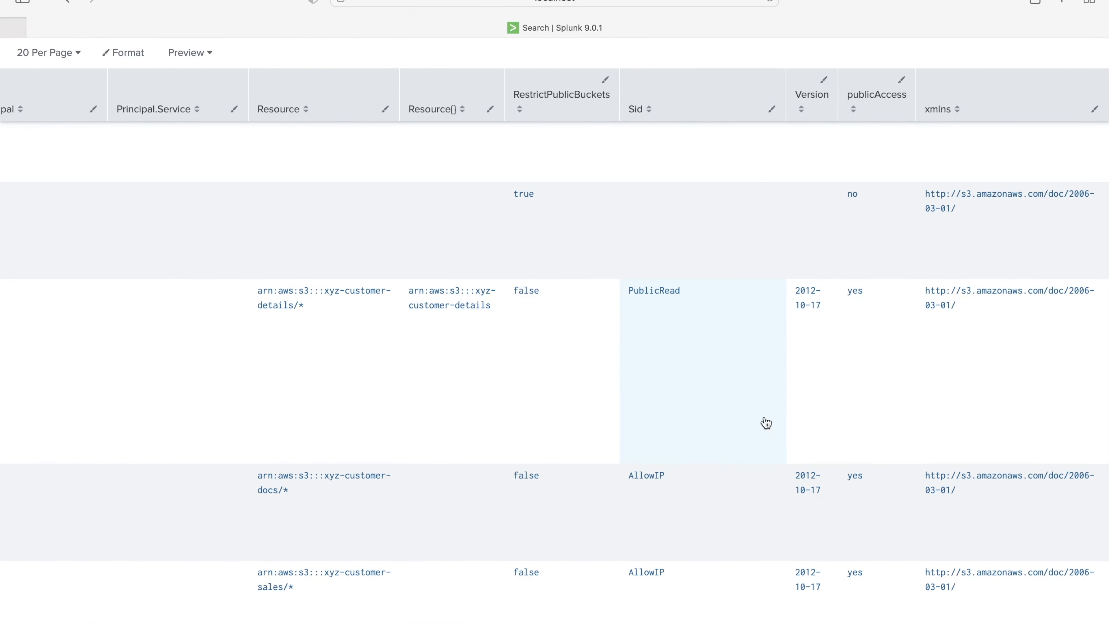
scroll(765, 424, "left", 10)
scroll(765, 424, "up", 10)
- Restore the publicAccess="yes" filter, rename, table and sort lines and rerun, returning three public buckets
scroll(760, 416, "down", 1)
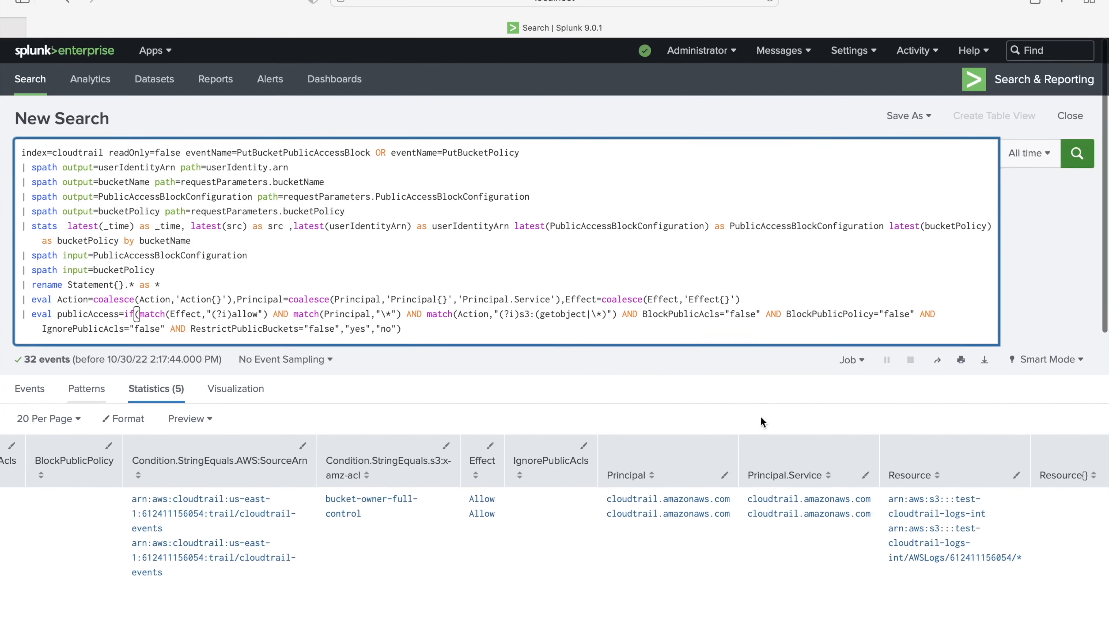
type("| search publicAccess=\"yes\" | rename userIdentityArn AS user | table _time,user,src,bucketName,bucketPolicy,PublicAccessBlockConfiguration | sort - _time")
double_click(85, 342)
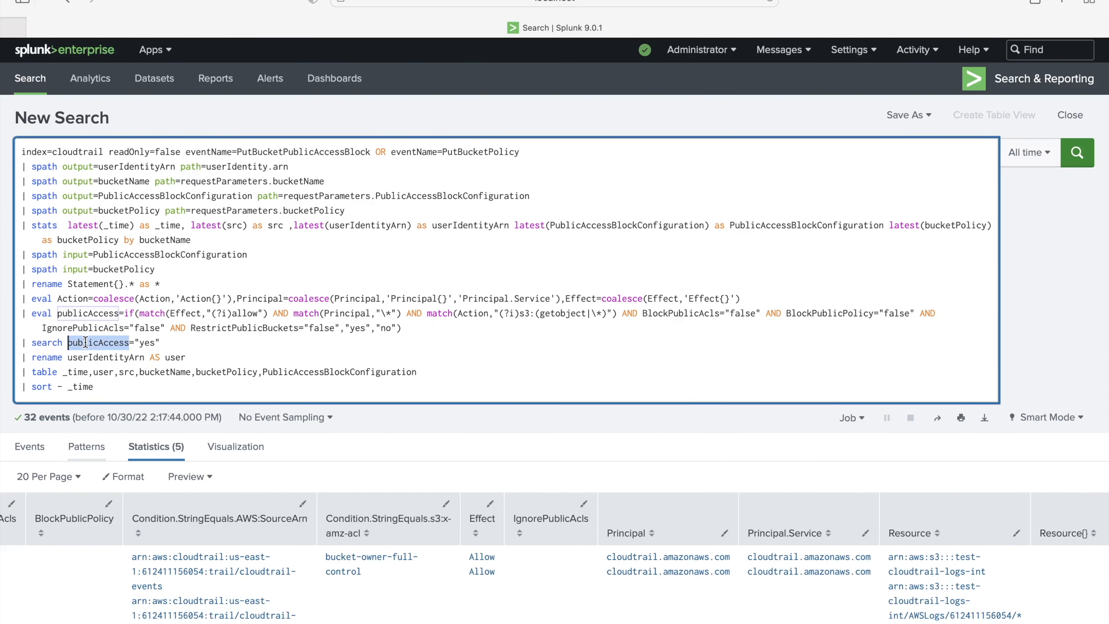
double_click(99, 356)
left_click(129, 357)
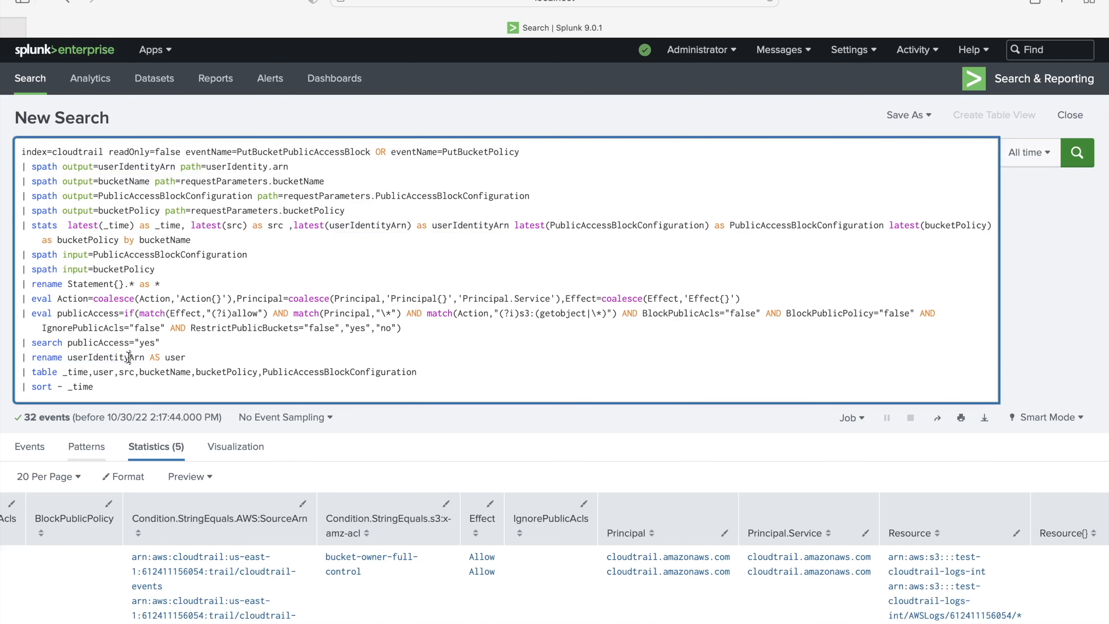
left_click(202, 356)
left_click(120, 386)
key("Return")
scroll(457, 436, "down", 4)
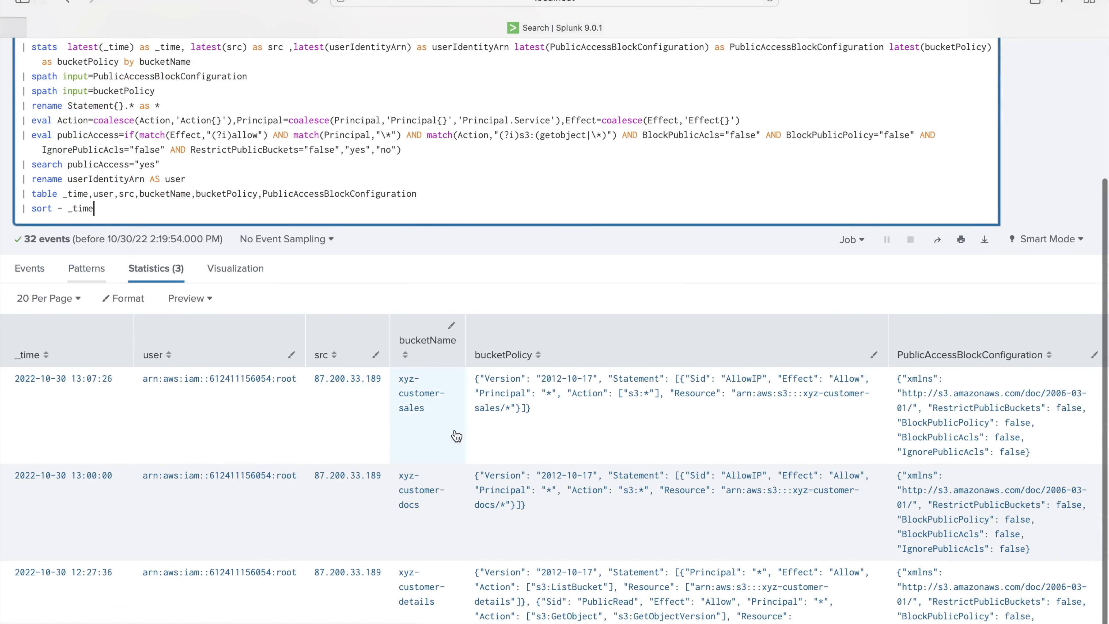